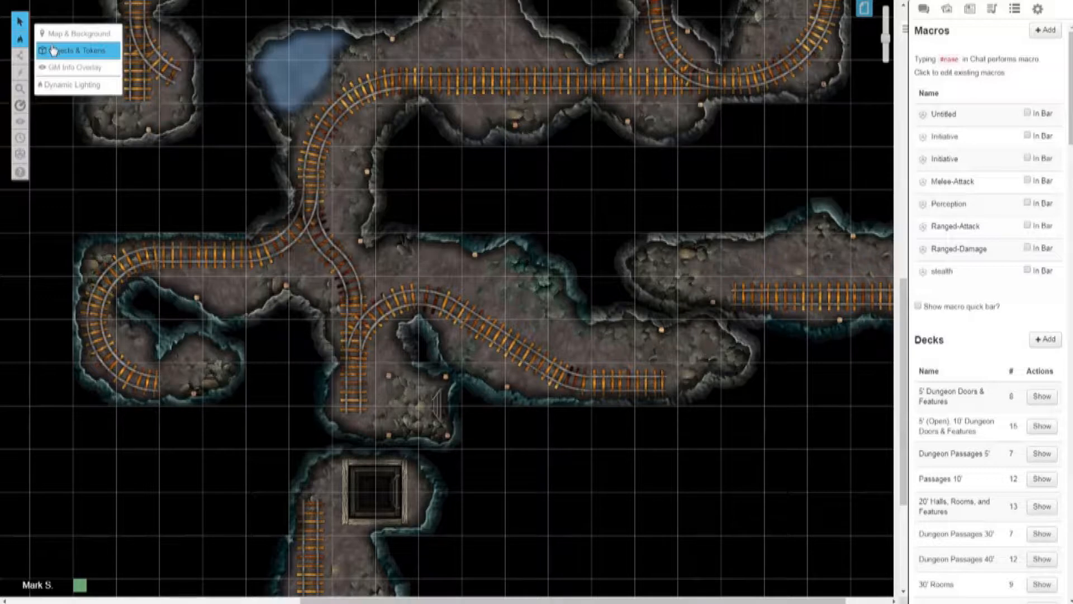
# Step: On the Dynamic Lighting layer, trace a red polygon line along the looping western tunnel's walls, ending below the central track junction
pyautogui.click(53, 51)
pyautogui.moveTo(20, 40)
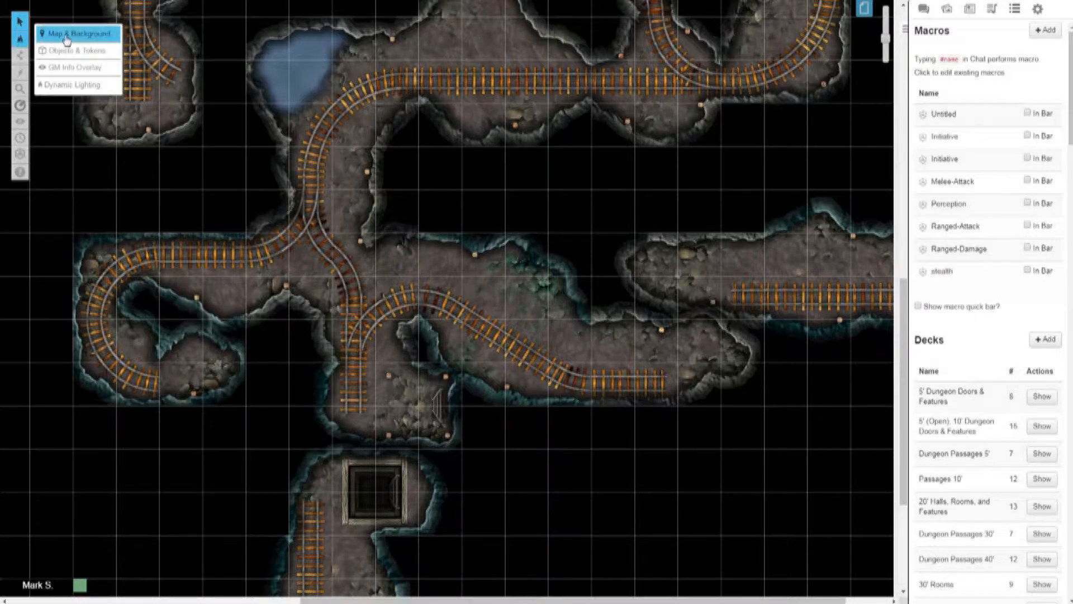
pyautogui.click(62, 86)
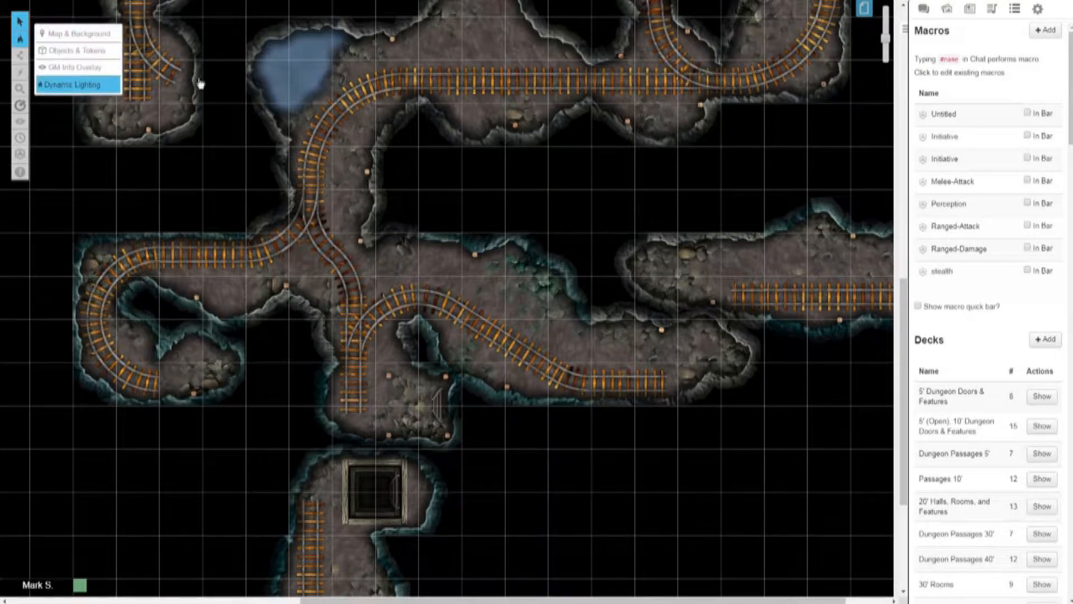
pyautogui.moveTo(22, 60)
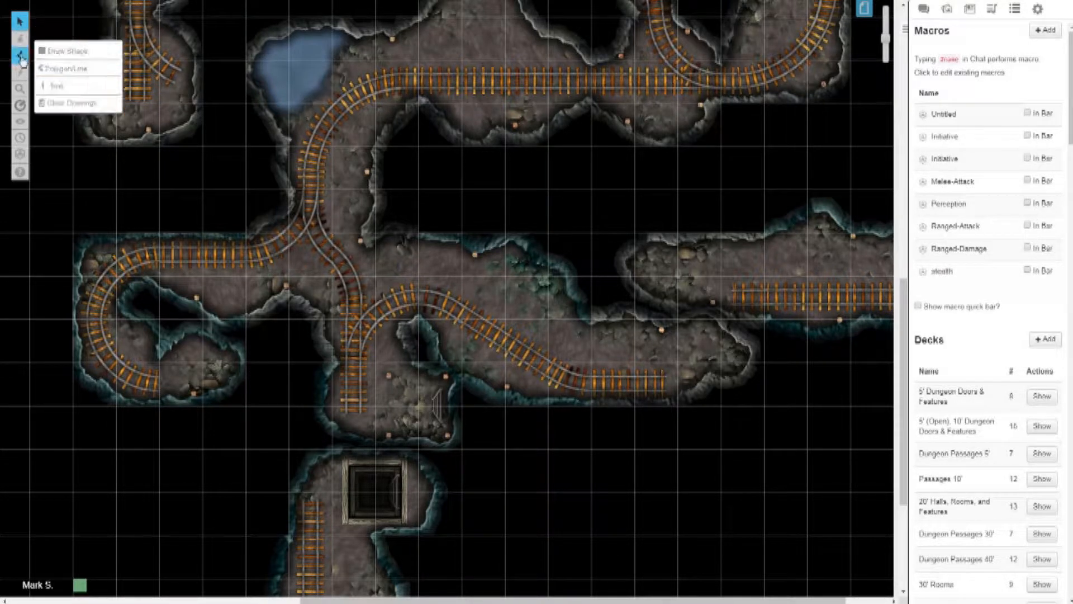
pyautogui.click(51, 68)
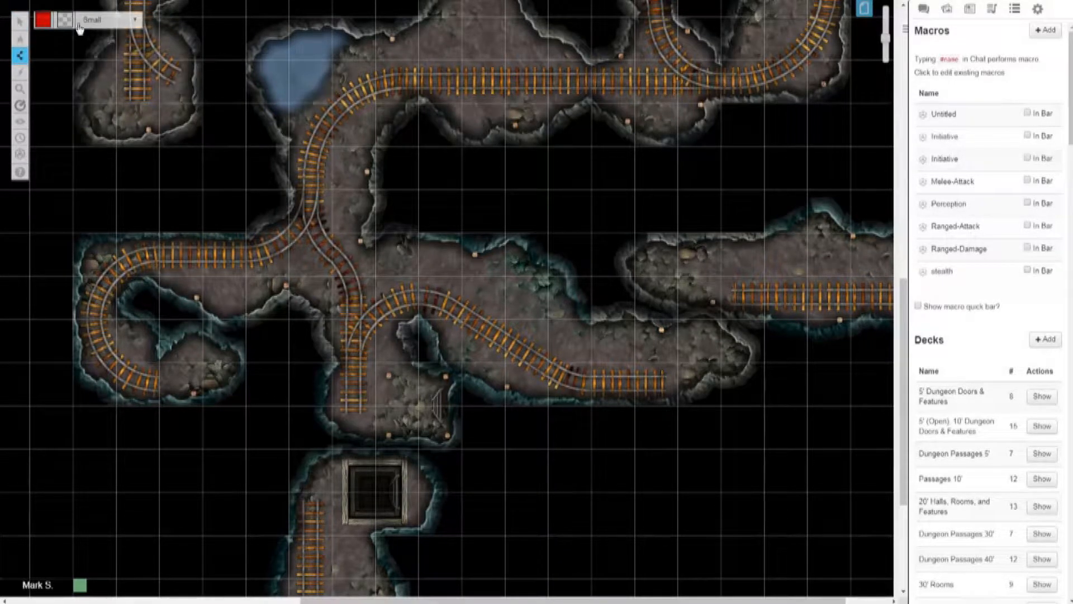
pyautogui.moveTo(20, 55)
pyautogui.moveTo(284, 188)
pyautogui.mouseDown()
pyautogui.moveTo(281, 211)
pyautogui.moveTo(240, 235)
pyautogui.moveTo(88, 250)
pyautogui.moveTo(74, 276)
pyautogui.moveTo(76, 313)
pyautogui.mouseUp()
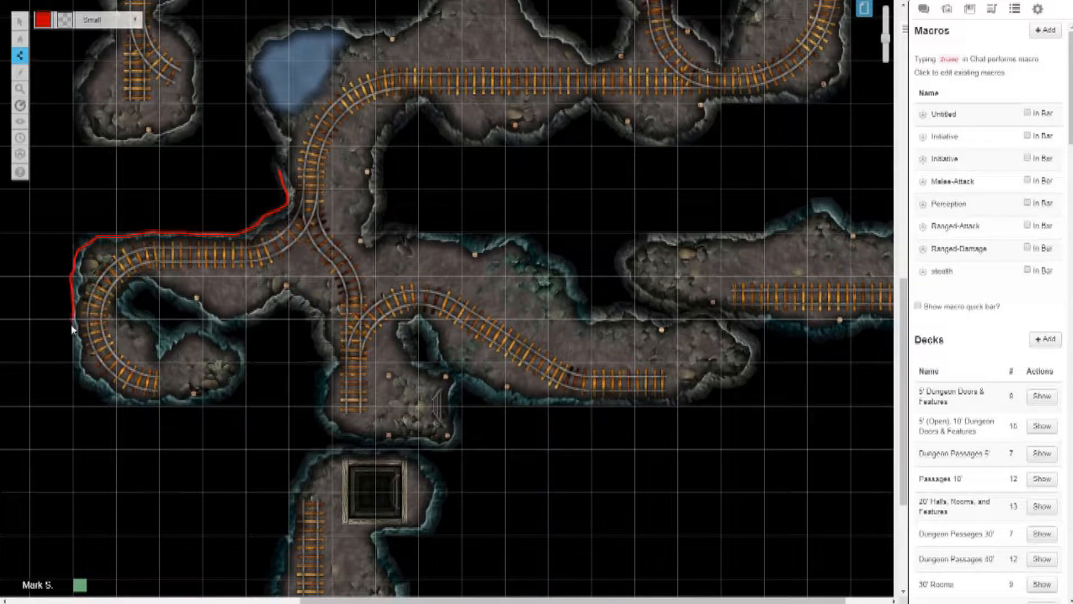
pyautogui.moveTo(74, 355)
pyautogui.mouseDown()
pyautogui.moveTo(112, 403)
pyautogui.moveTo(186, 407)
pyautogui.moveTo(244, 375)
pyautogui.moveTo(246, 360)
pyautogui.moveTo(185, 329)
pyautogui.moveTo(162, 334)
pyautogui.moveTo(125, 305)
pyautogui.moveTo(132, 294)
pyautogui.moveTo(152, 289)
pyautogui.moveTo(232, 332)
pyautogui.moveTo(302, 309)
pyautogui.moveTo(323, 351)
pyautogui.moveTo(322, 413)
pyautogui.moveTo(335, 435)
pyautogui.mouseUp()
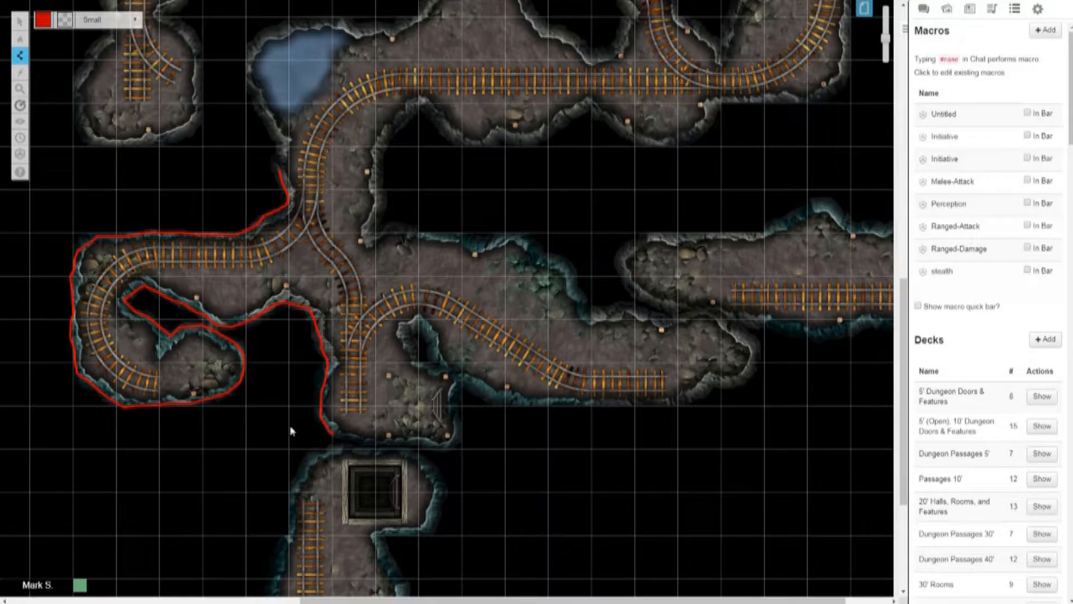
pyautogui.moveTo(341, 446); pyautogui.dragTo(349, 448)
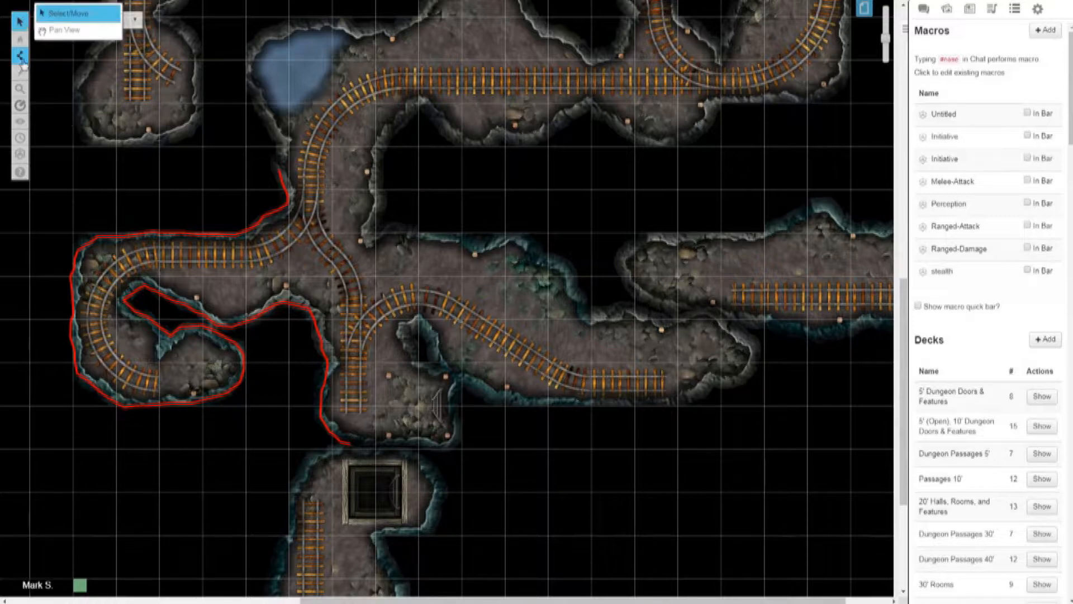
# Step: Trace a red polygon line around the western end and along the upper wall of the far eastern tunnel
pyautogui.moveTo(22, 65)
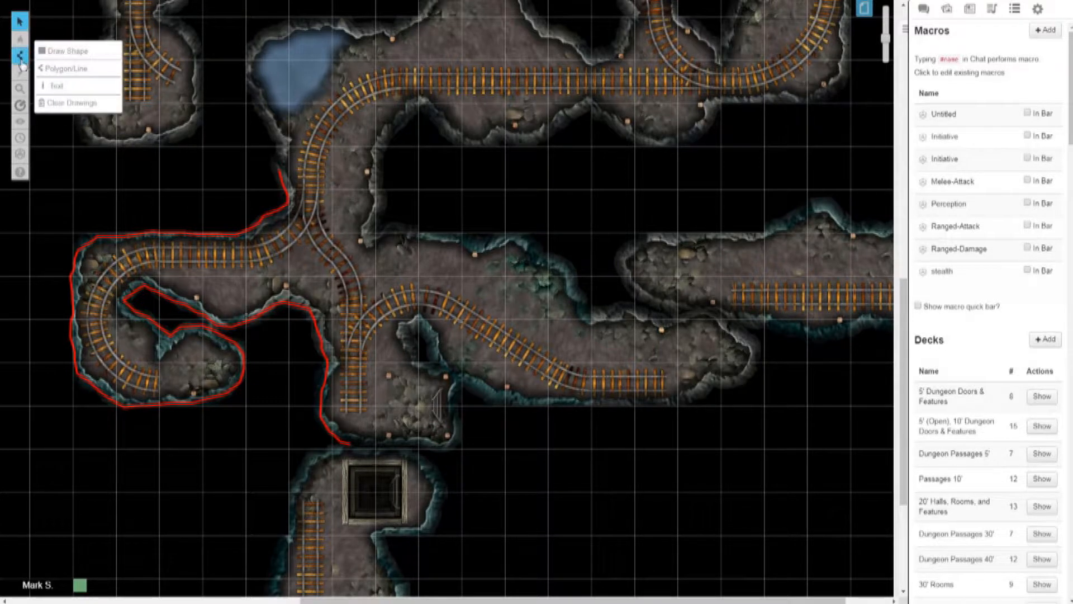
pyautogui.click(57, 69)
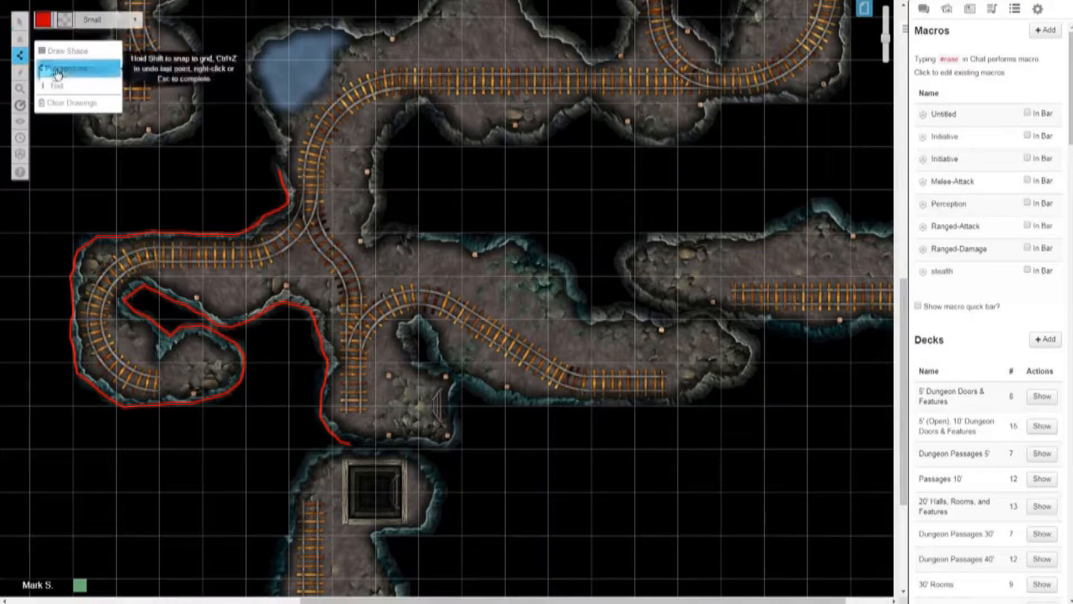
pyautogui.click(687, 312)
pyautogui.moveTo(645, 300); pyautogui.dragTo(633, 290)
pyautogui.moveTo(636, 245)
pyautogui.mouseDown()
pyautogui.moveTo(767, 233)
pyautogui.moveTo(810, 207)
pyautogui.moveTo(839, 213)
pyautogui.moveTo(855, 232)
pyautogui.moveTo(891, 234)
pyautogui.mouseUp()
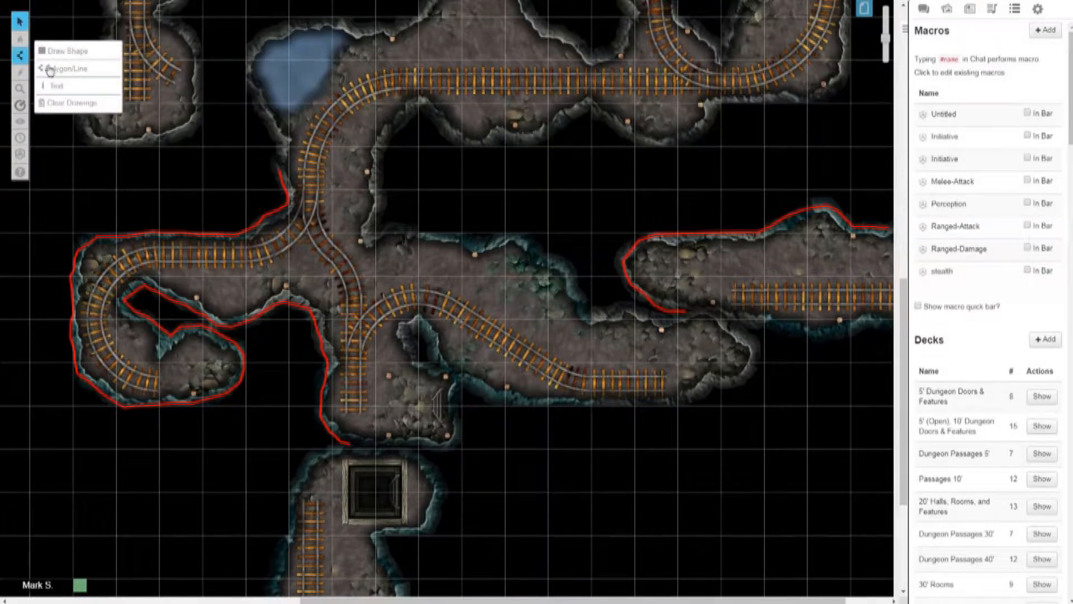
# Step: Trace a red polygon line along the lower wall of the far eastern tunnel
pyautogui.click(55, 74)
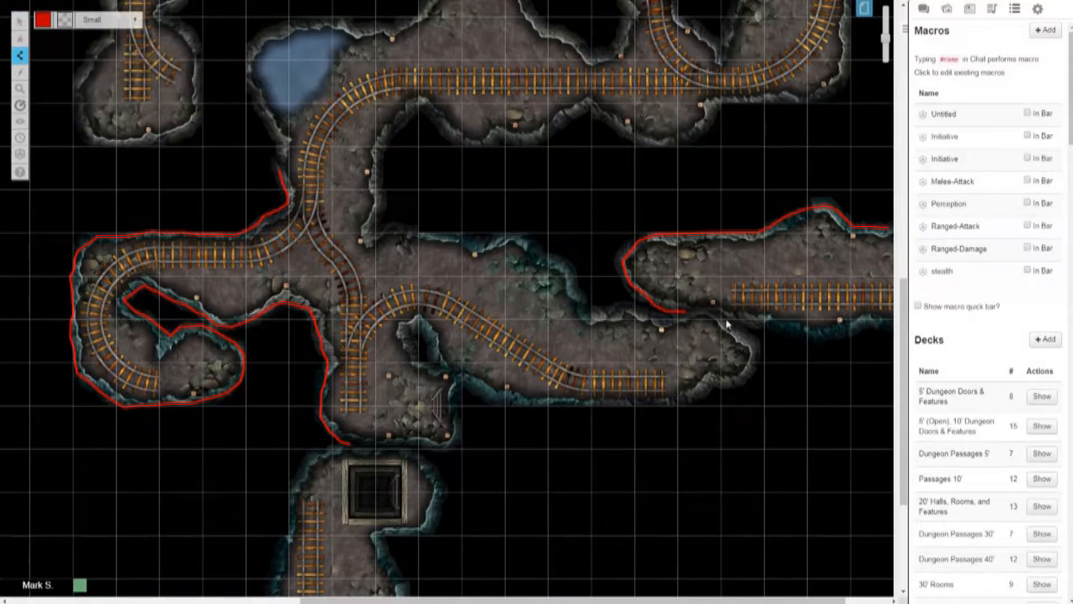
pyautogui.moveTo(725, 320); pyautogui.dragTo(833, 338)
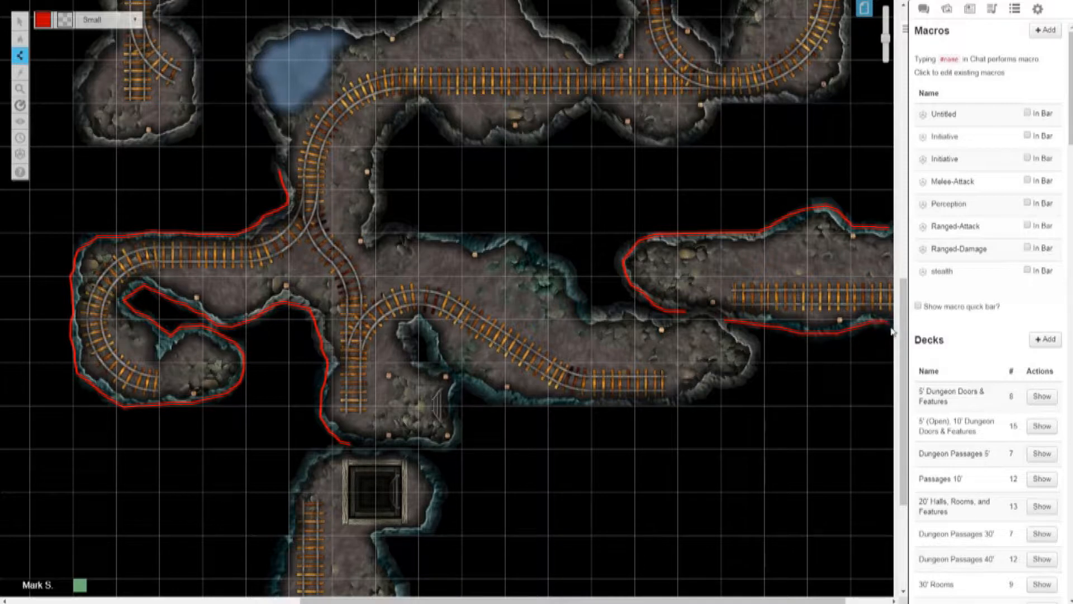
pyautogui.click(20, 21)
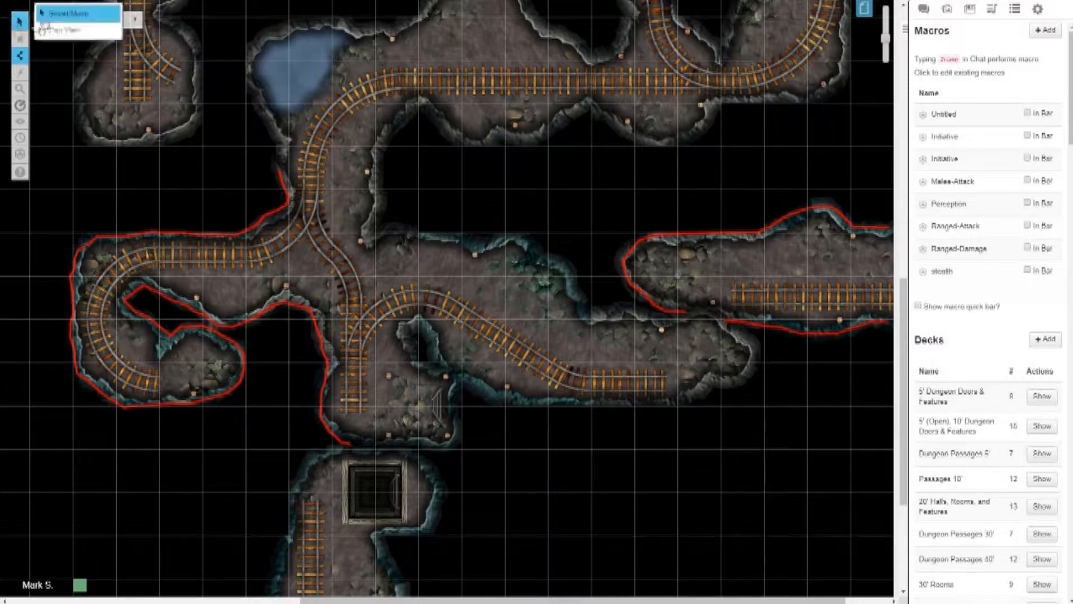
# Step: Trace a red polygon line around the central cavern's eastern end and along its lower wall to the small chamber above the shaft
pyautogui.click(20, 56)
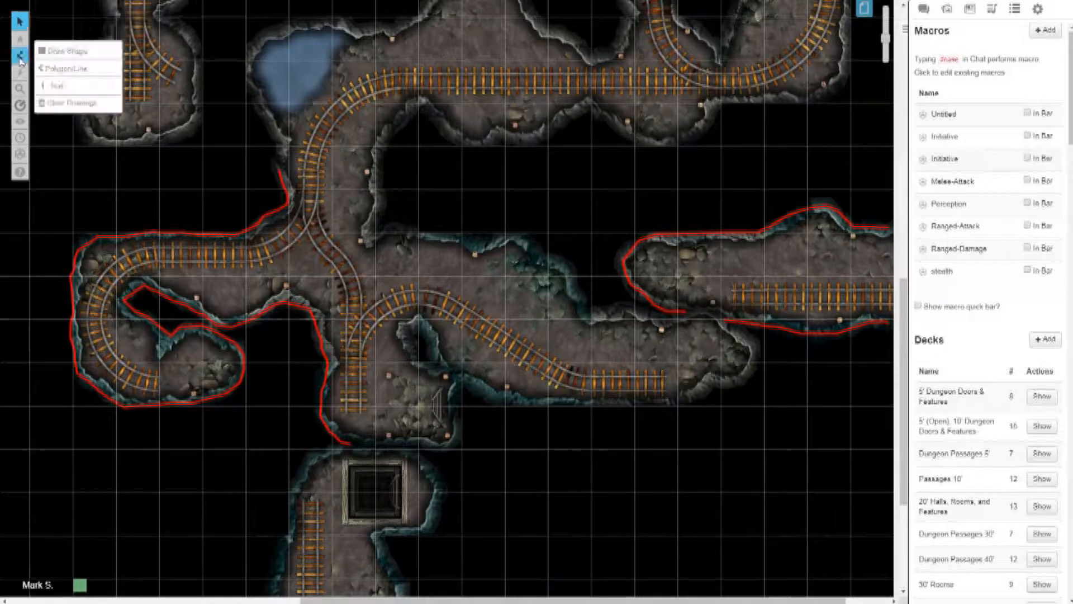
pyautogui.click(52, 70)
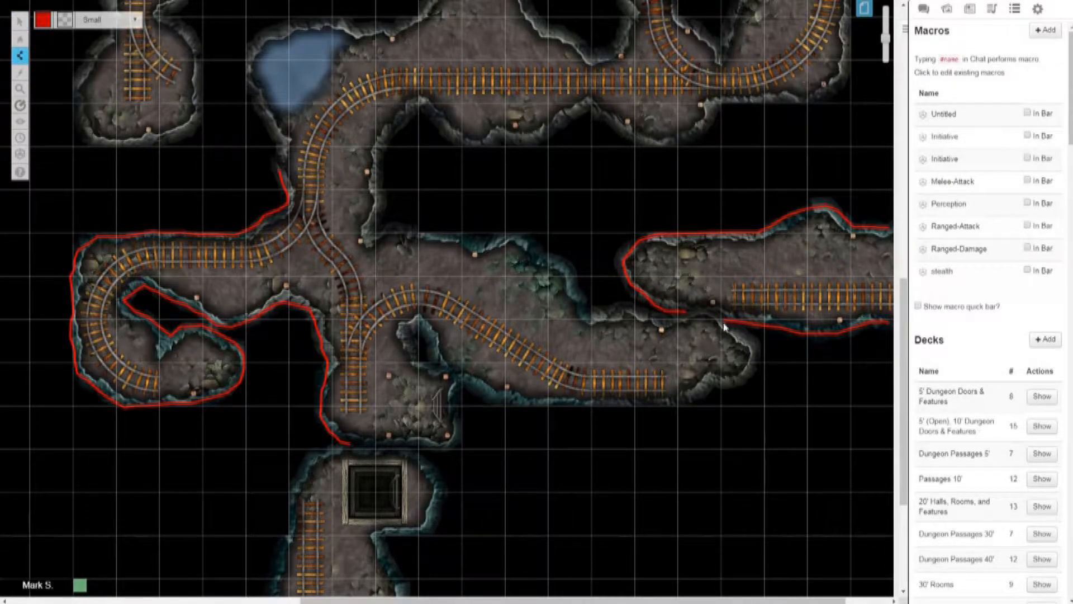
pyautogui.moveTo(726, 323)
pyautogui.mouseDown()
pyautogui.moveTo(759, 350)
pyautogui.moveTo(735, 384)
pyautogui.mouseUp()
pyautogui.moveTo(628, 406); pyautogui.dragTo(582, 409)
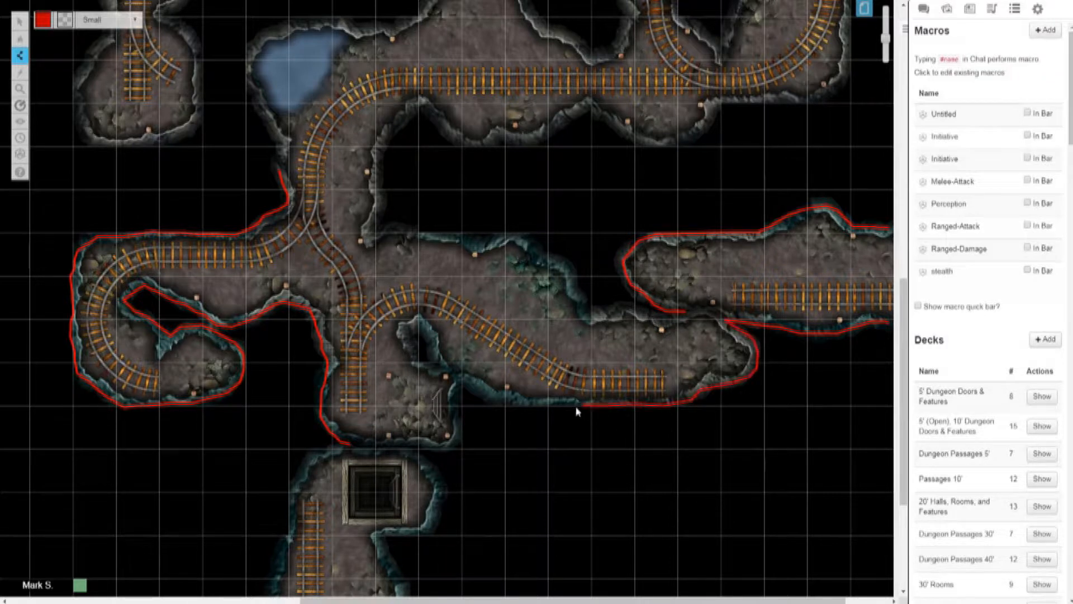
pyautogui.moveTo(503, 404)
pyautogui.mouseDown()
pyautogui.moveTo(456, 391)
pyautogui.moveTo(462, 439)
pyautogui.mouseUp()
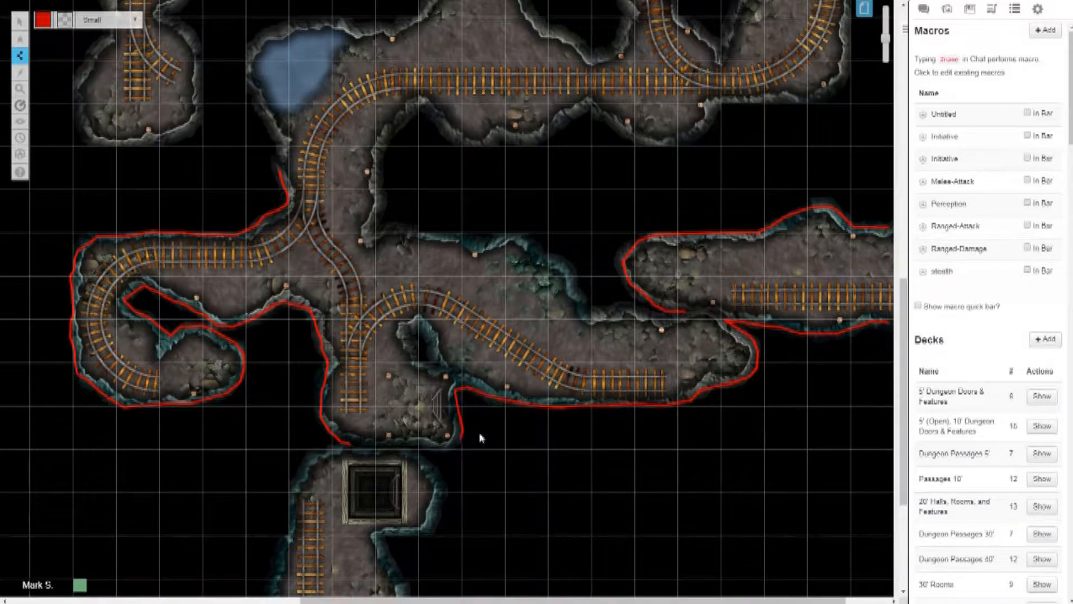
pyautogui.click(19, 23)
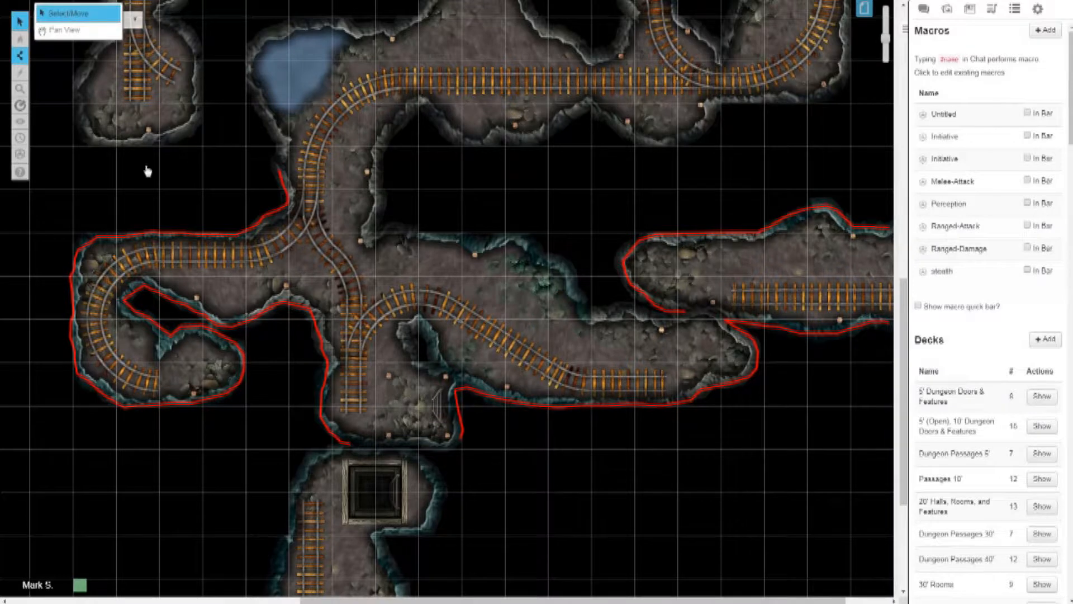
# Step: Trace a red polygon line along the central cavern's upper wall, from the far eastern tunnel back to the northern passage
pyautogui.moveTo(21, 58)
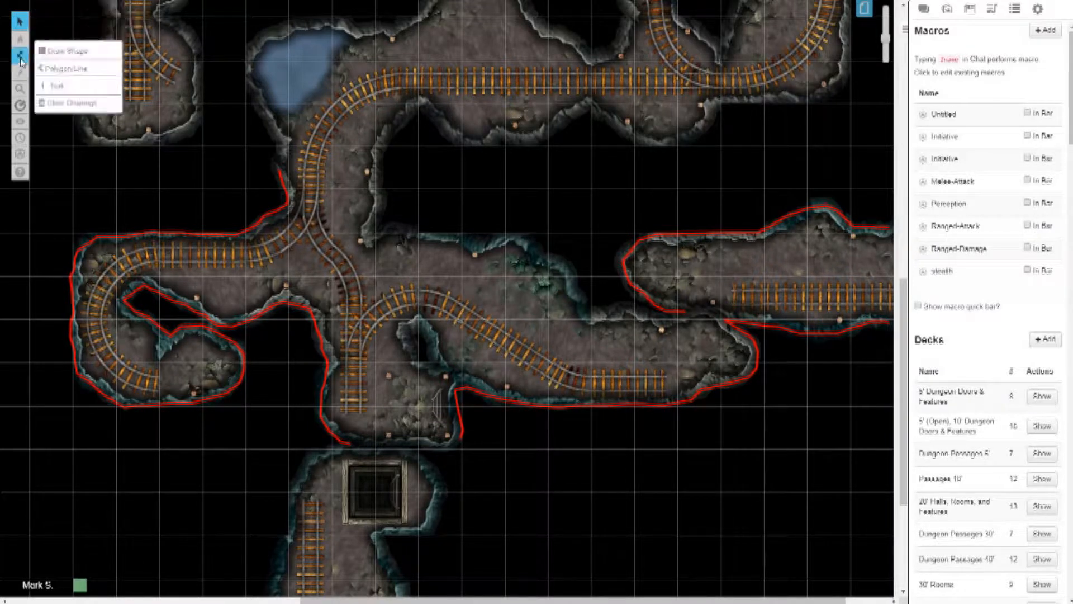
pyautogui.click(66, 72)
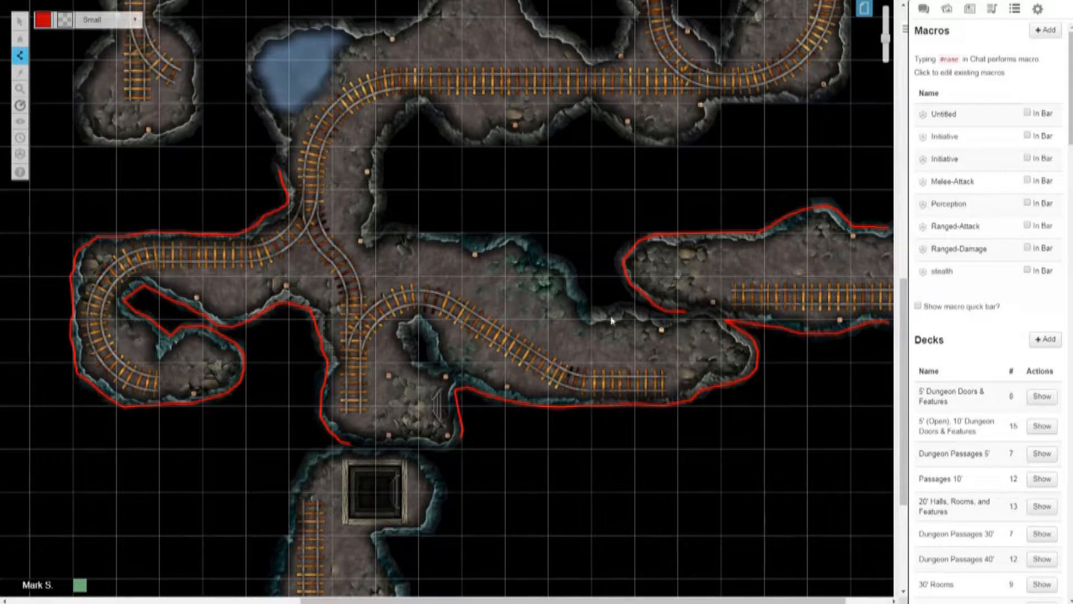
pyautogui.moveTo(684, 313)
pyautogui.mouseDown()
pyautogui.moveTo(594, 315)
pyautogui.moveTo(566, 265)
pyautogui.moveTo(513, 242)
pyautogui.moveTo(372, 236)
pyautogui.mouseUp()
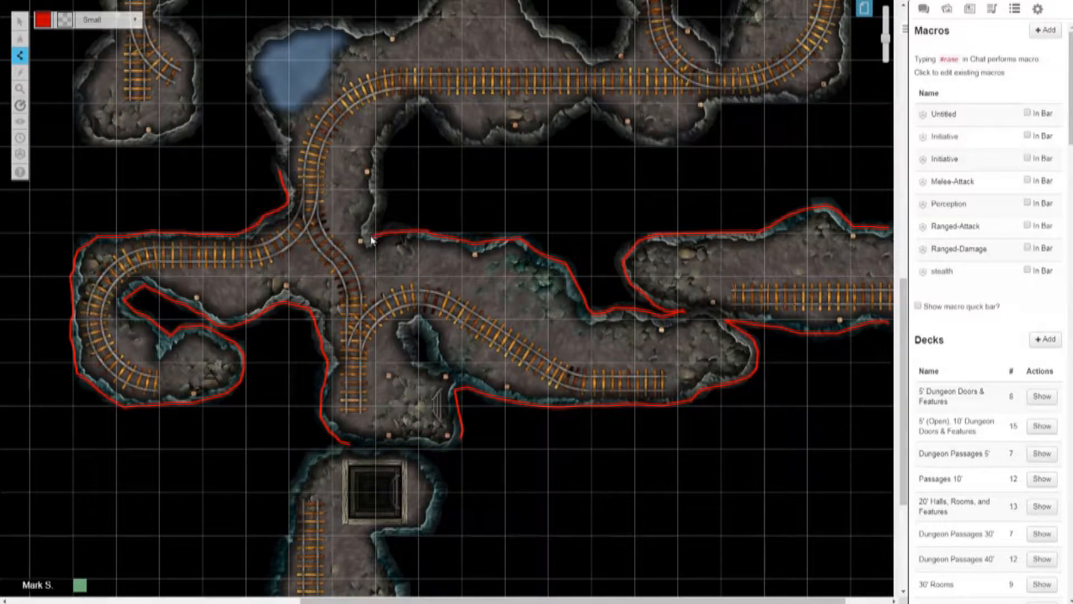
pyautogui.click(49, 19)
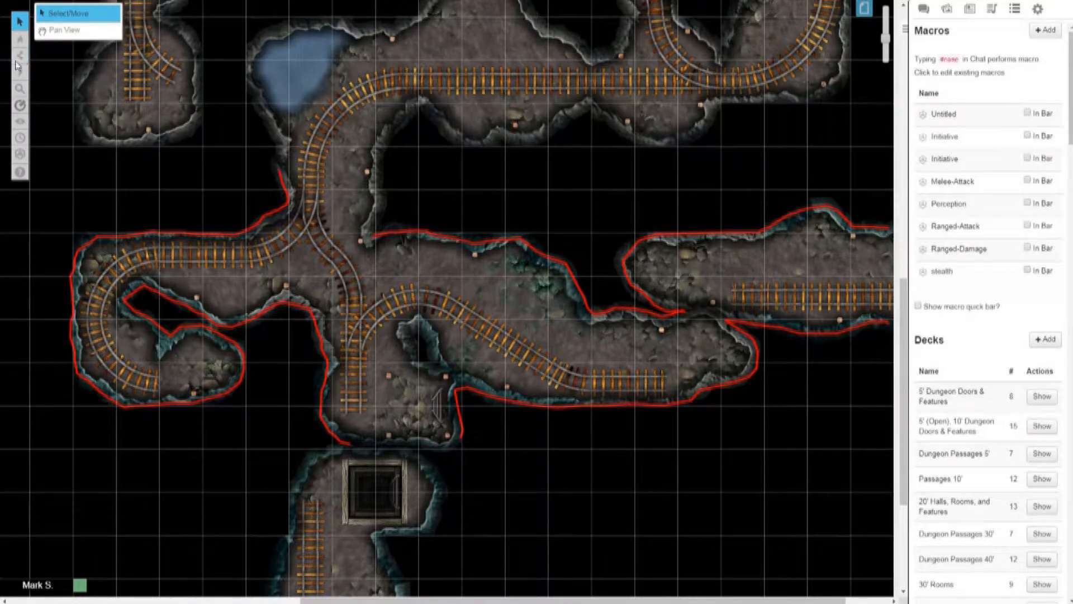
# Step: Draw a yellow polygon line across the gap between the central cavern and eastern tunnel, and move it to the empty black area below
pyautogui.click(20, 56)
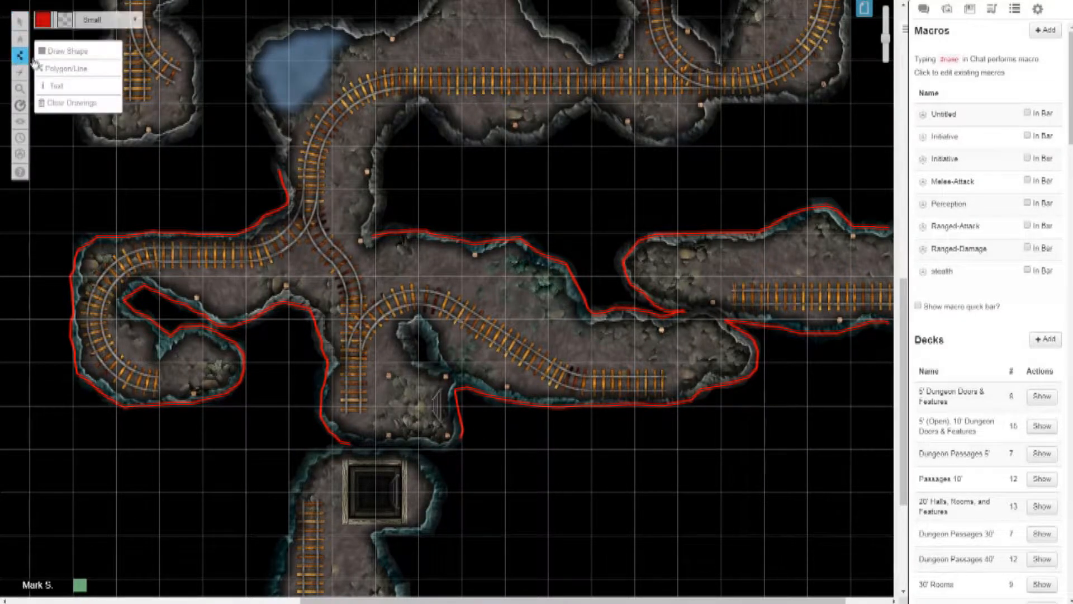
pyautogui.click(44, 23)
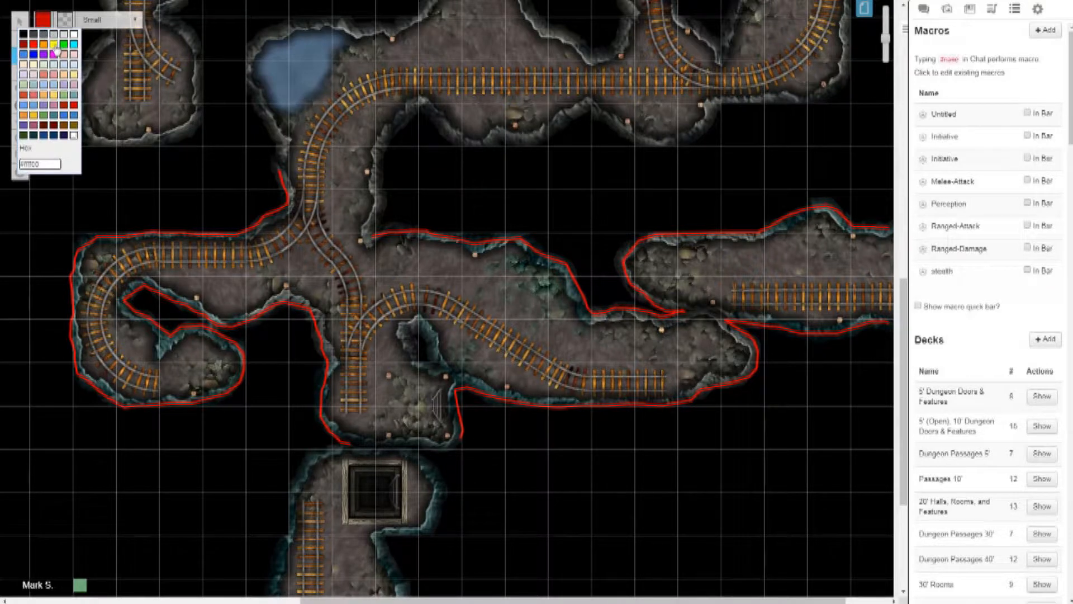
pyautogui.click(53, 44)
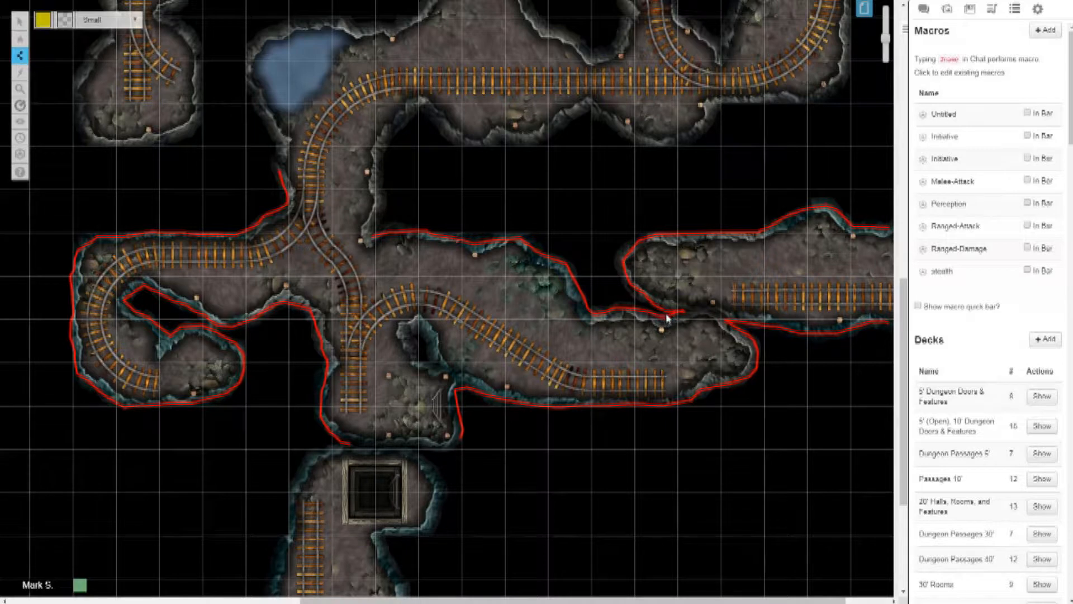
pyautogui.moveTo(666, 313); pyautogui.dragTo(762, 338)
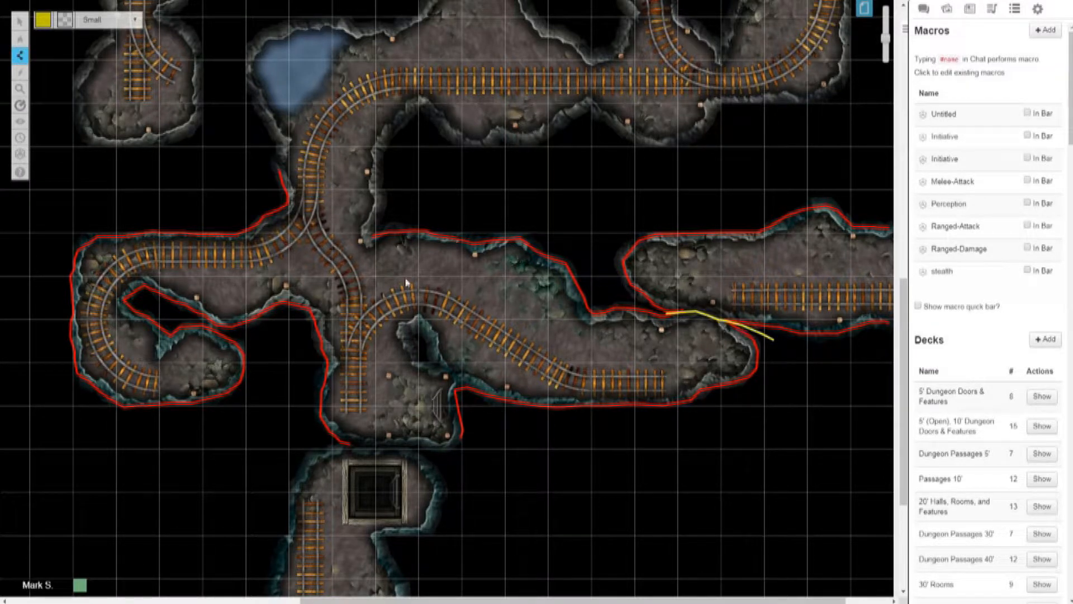
pyautogui.click(44, 19)
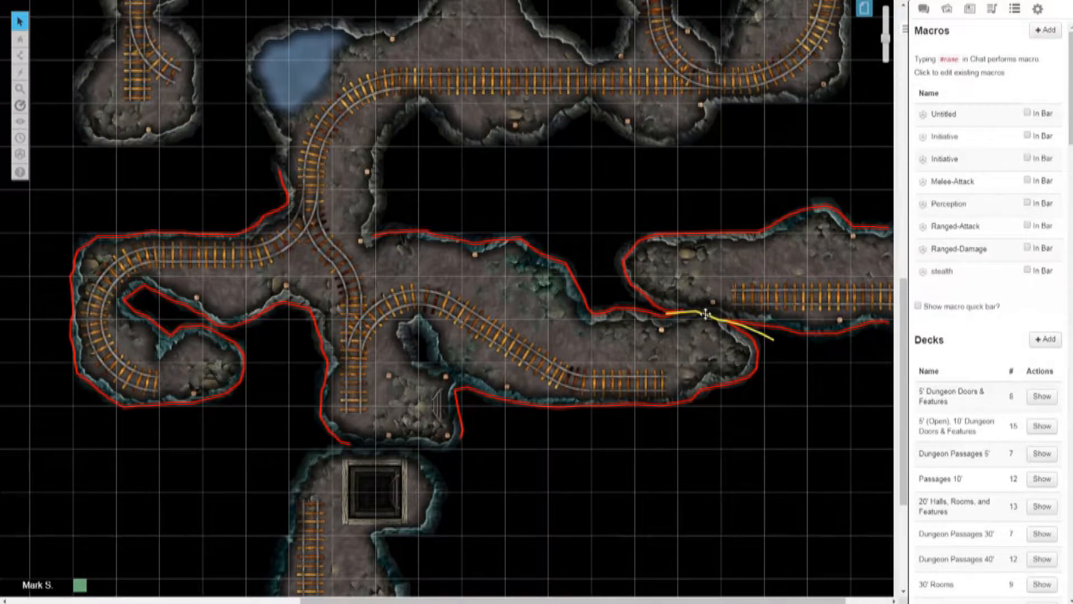
pyautogui.moveTo(703, 313); pyautogui.dragTo(774, 445)
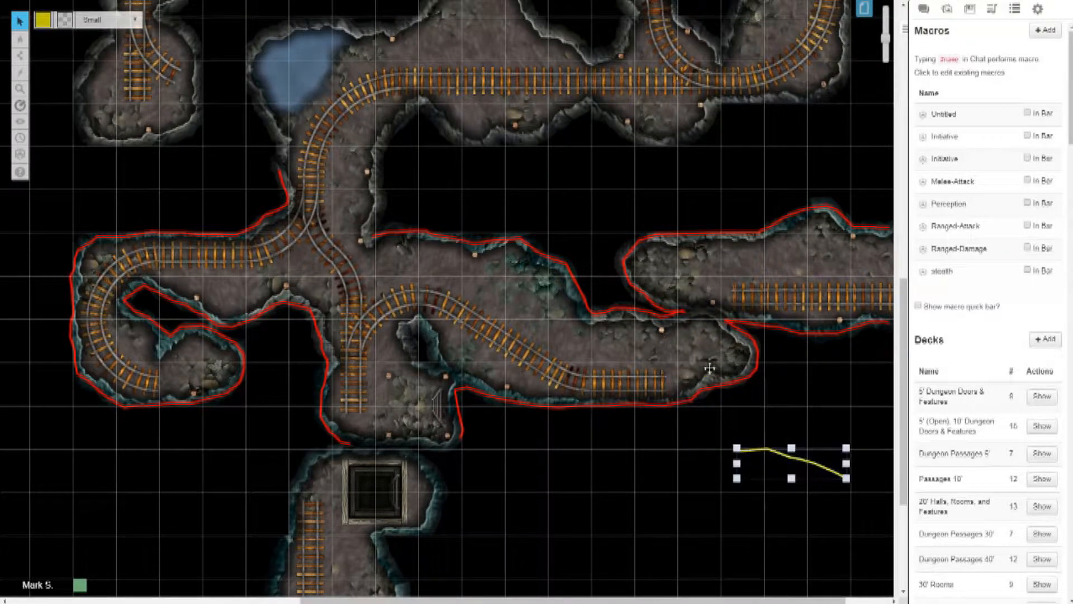
# Step: Switch to the Drawing Light II page and bring the top of its stone dungeon map into view
pyautogui.click(864, 12)
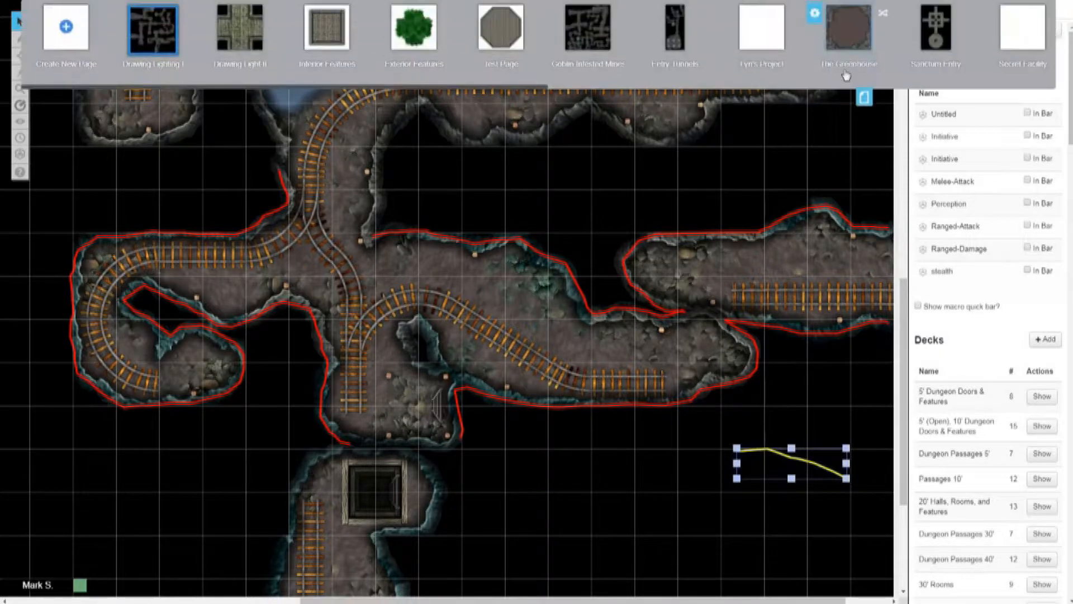
pyautogui.click(252, 39)
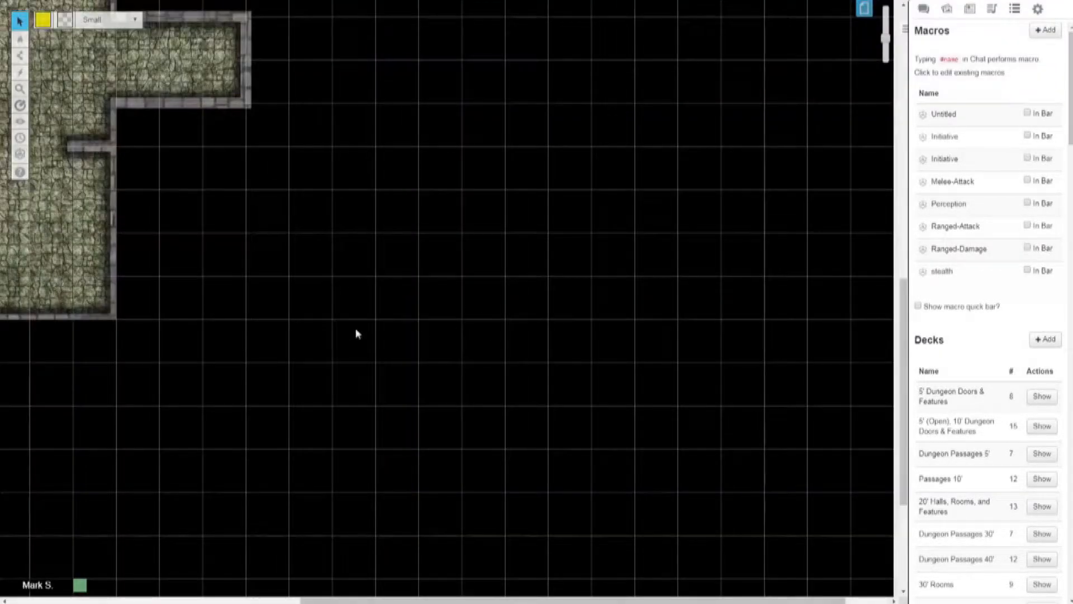
pyautogui.moveTo(358, 601); pyautogui.dragTo(67, 602)
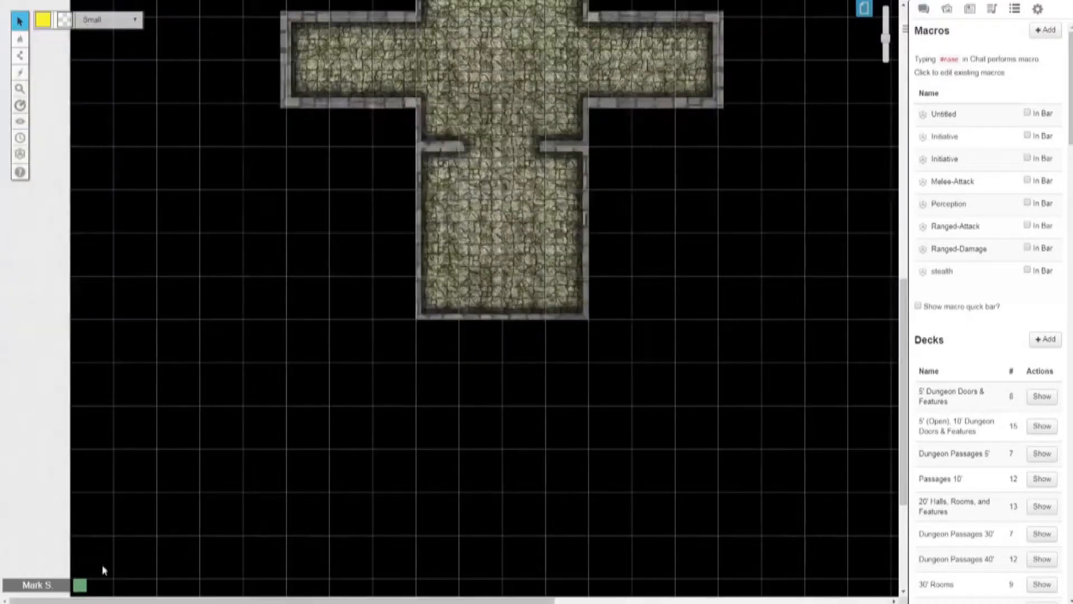
pyautogui.scroll(8, 250, 422)
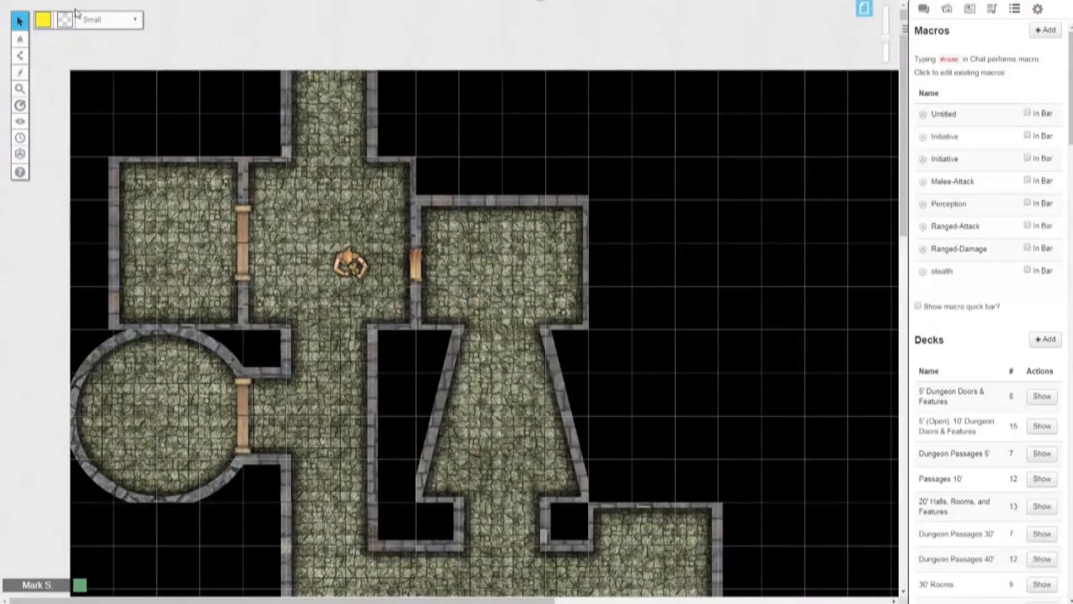
# Step: Set the line colour to red and trace a polygon line down the northern corridor's west wall and around the northwestern square room
pyautogui.moveTo(44, 23)
pyautogui.click(34, 44)
pyautogui.scroll(3, 289, 137)
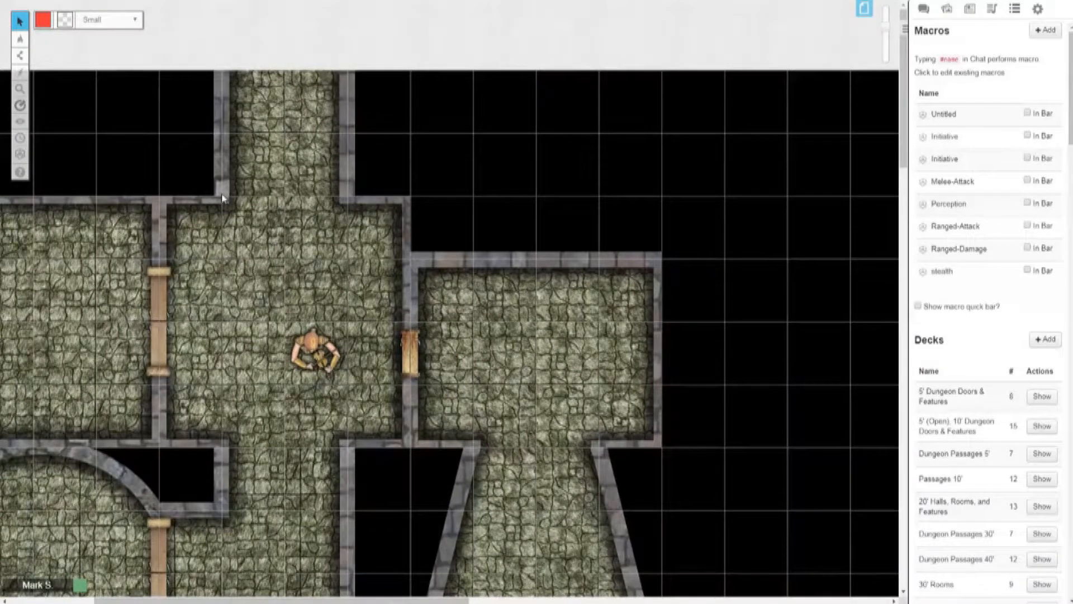
pyautogui.moveTo(19, 40)
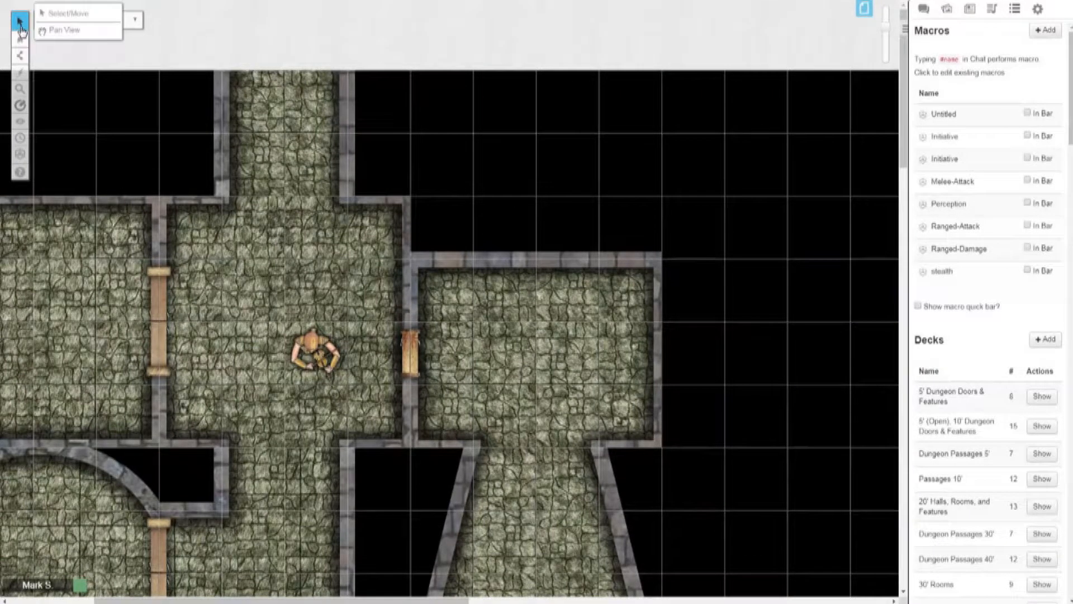
pyautogui.click(46, 18)
pyautogui.moveTo(20, 55)
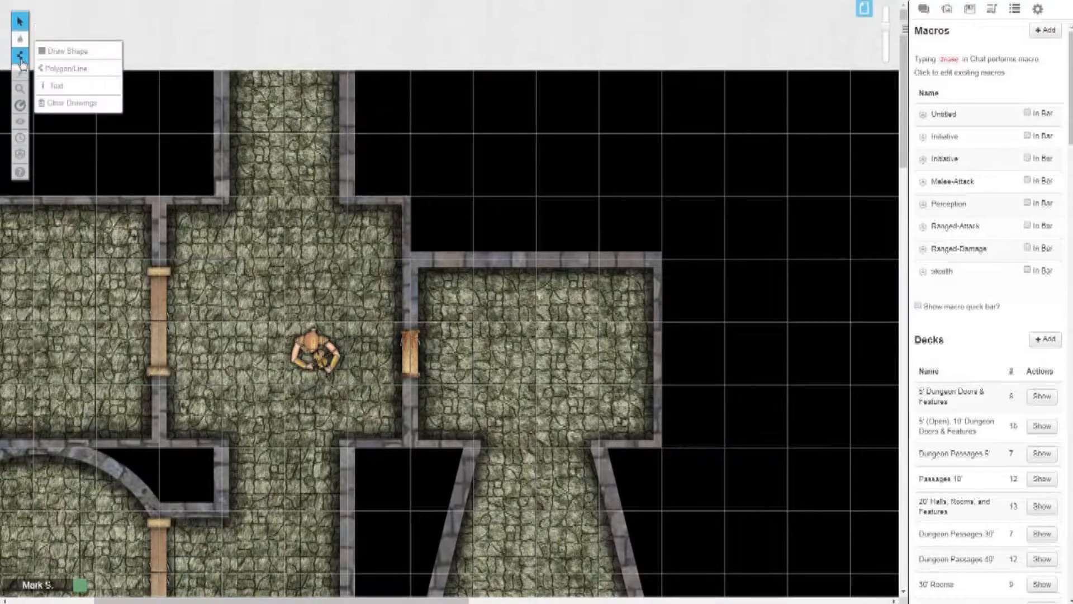
pyautogui.click(73, 67)
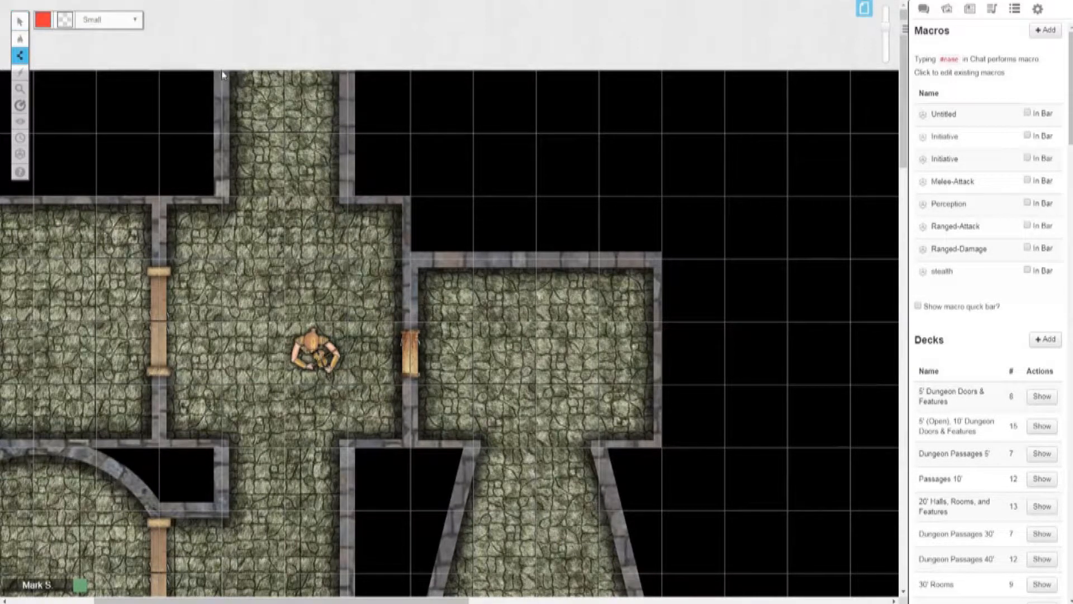
pyautogui.click(222, 196)
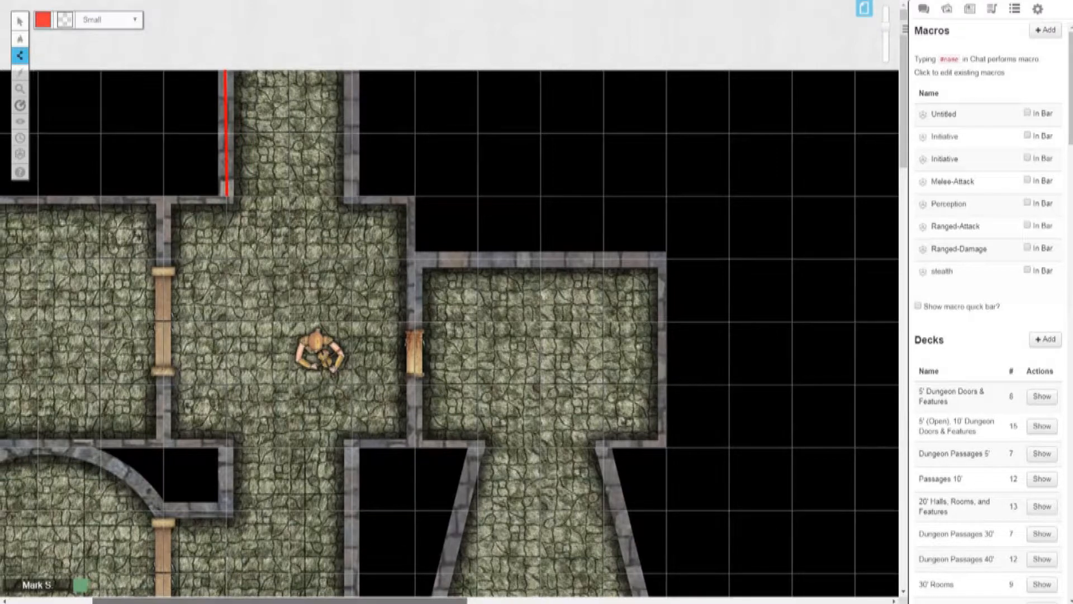
pyautogui.moveTo(430, 601); pyautogui.dragTo(344, 600)
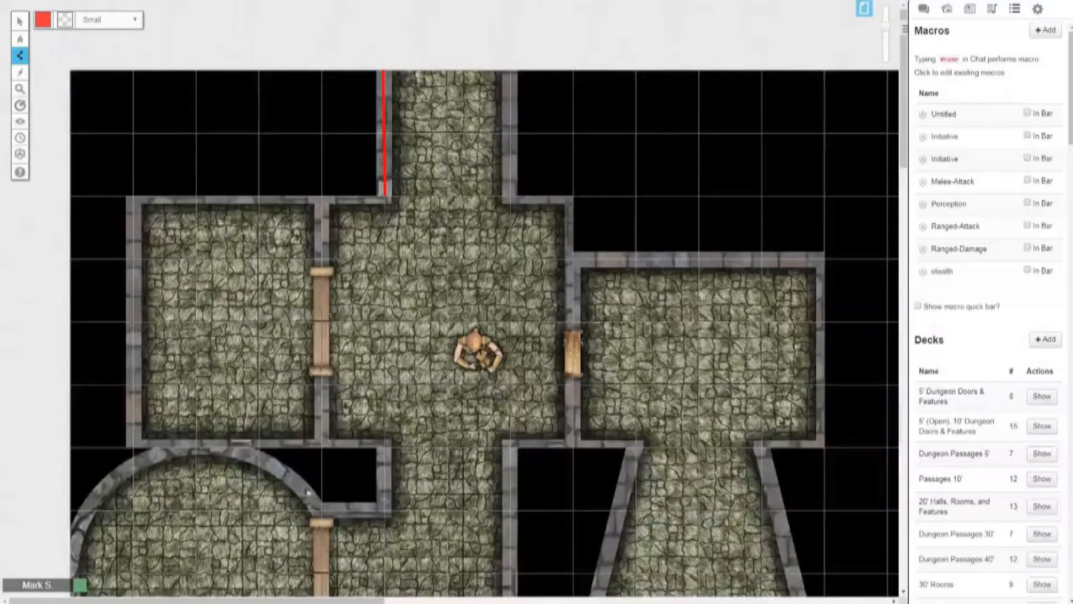
pyautogui.click(134, 196)
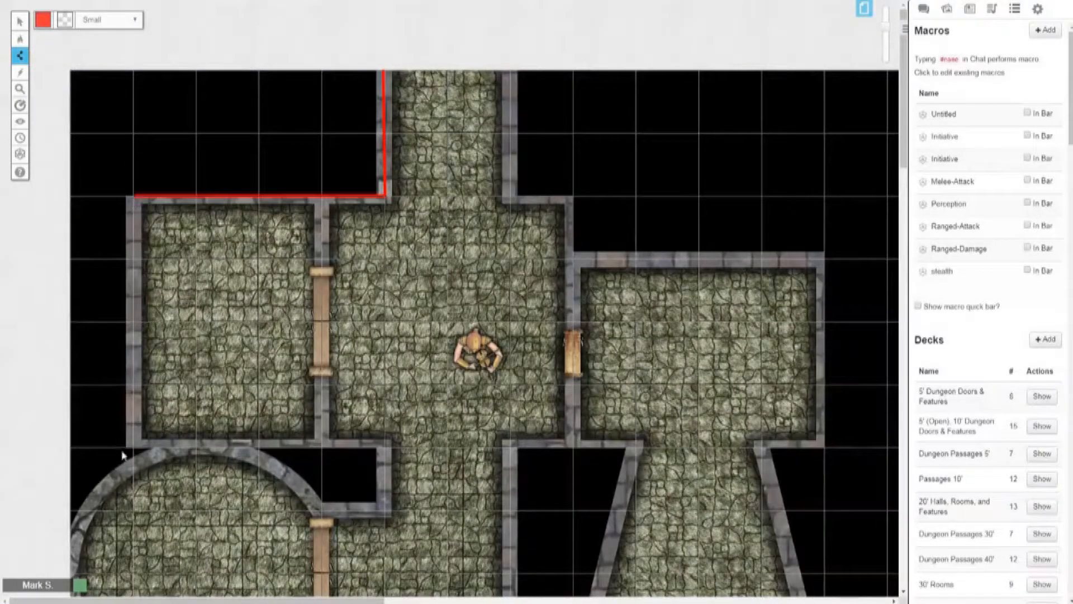
pyautogui.click(134, 447)
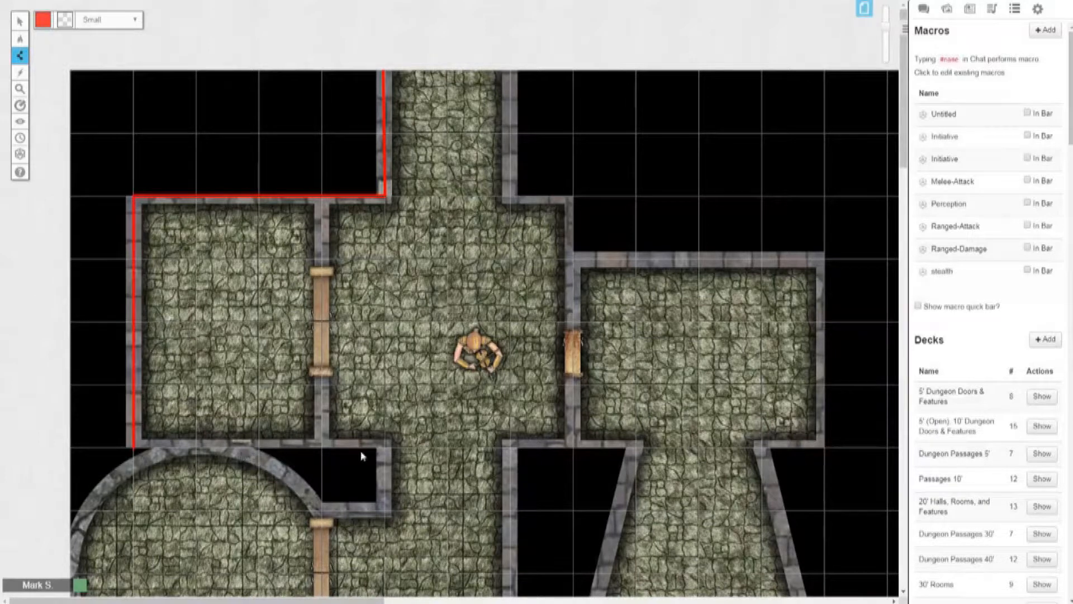
pyautogui.click(385, 447)
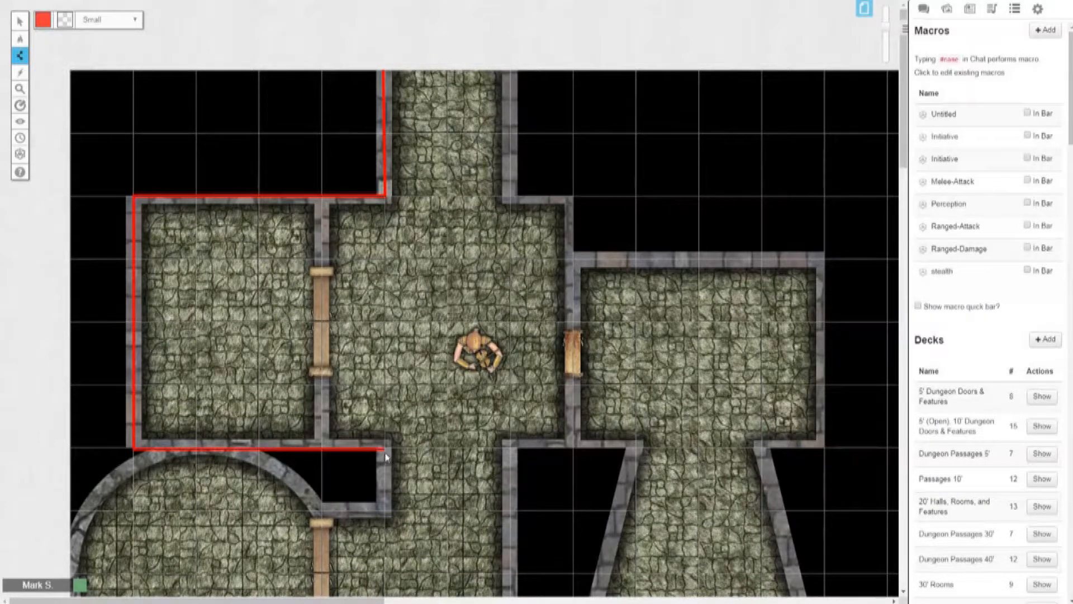
# Step: Continue the red line around the small black recess and over the circular room's upper arc to its western edge
pyautogui.click(383, 510)
pyautogui.click(317, 511)
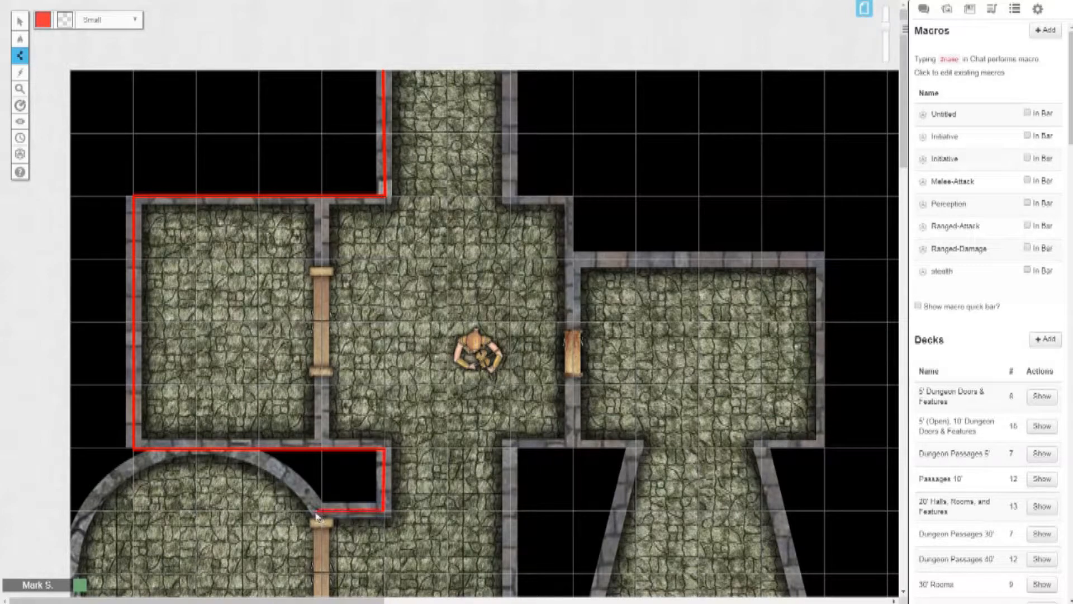
pyautogui.click(258, 458)
pyautogui.click(175, 451)
pyautogui.click(97, 496)
pyautogui.click(79, 524)
pyautogui.click(72, 543)
# Step: Continue the red line around the circular room's western and lower arc to the corridor corner southeast of it
pyautogui.scroll(-4, 85, 507)
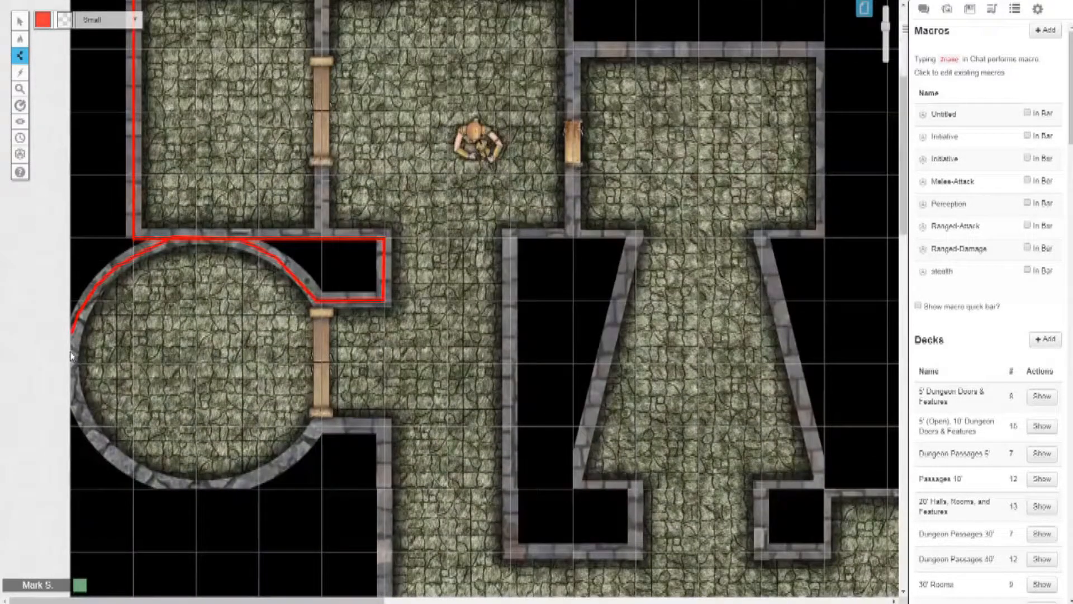
pyautogui.click(71, 375)
pyautogui.click(72, 406)
pyautogui.click(107, 454)
pyautogui.click(134, 471)
pyautogui.click(166, 484)
pyautogui.click(204, 490)
pyautogui.click(228, 490)
pyautogui.click(272, 474)
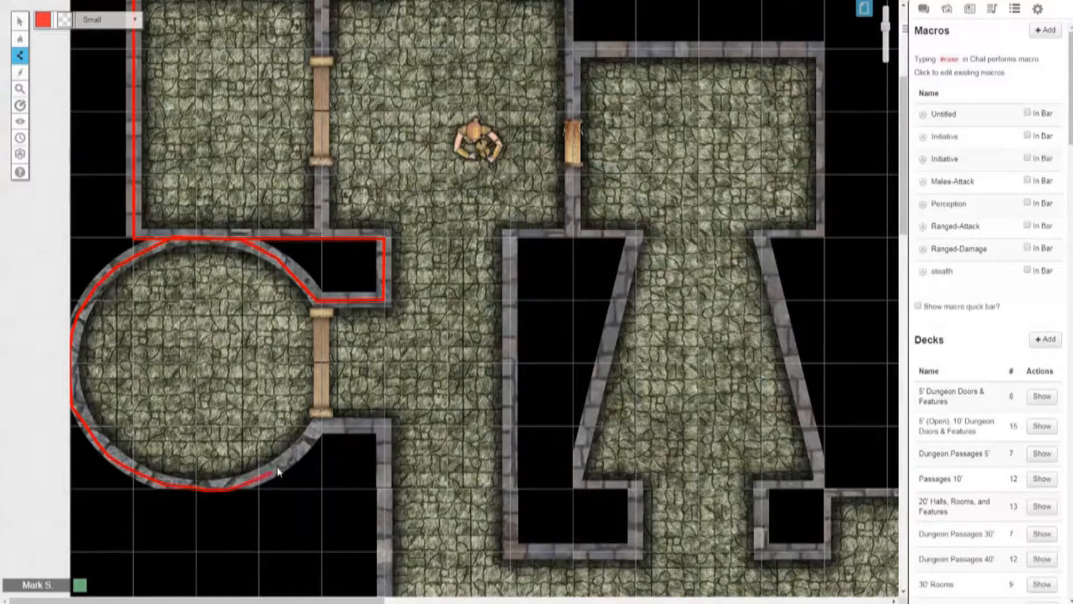
pyautogui.click(291, 459)
pyautogui.click(302, 445)
pyautogui.doubleClick(320, 430)
pyautogui.click(385, 428)
# Step: Extend the red line down the corridor's west wall, east along its lower wall and around the next small corner, then finish it
pyautogui.scroll(-6, 388, 414)
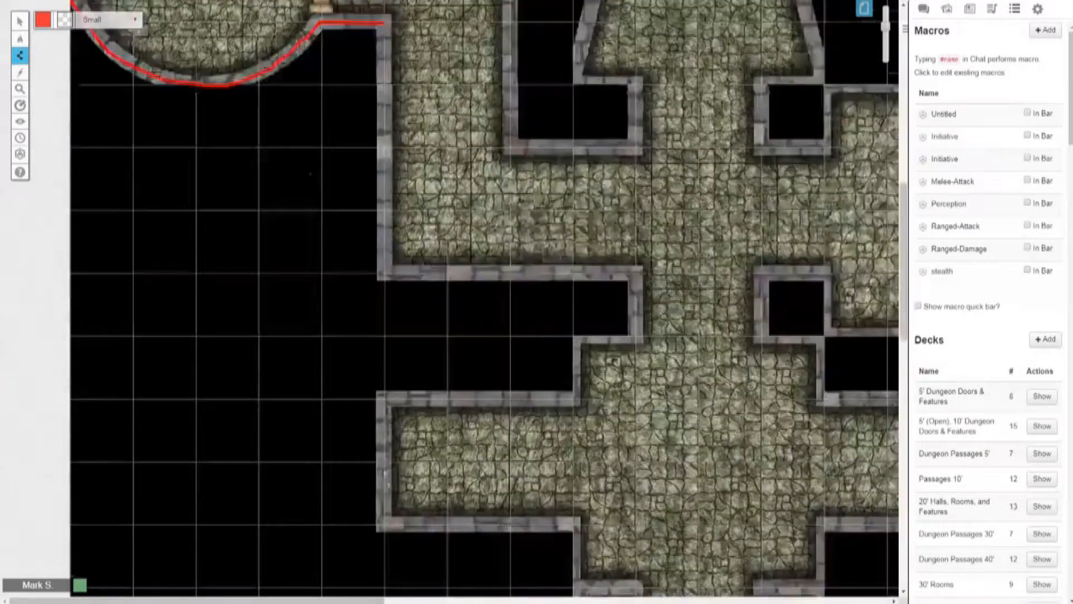
pyautogui.scroll(3, 393, 373)
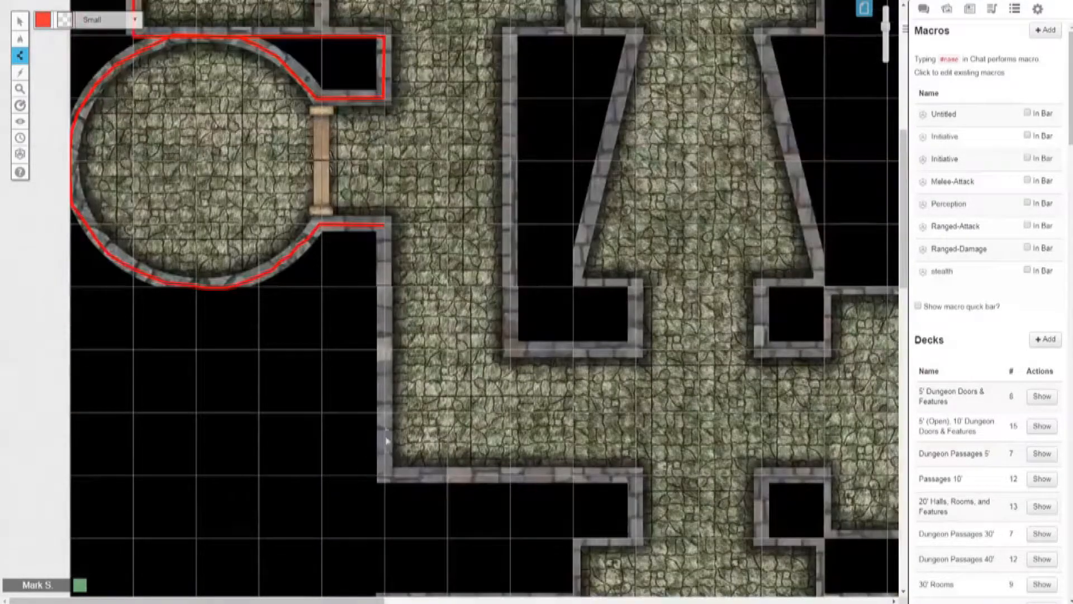
pyautogui.click(385, 475)
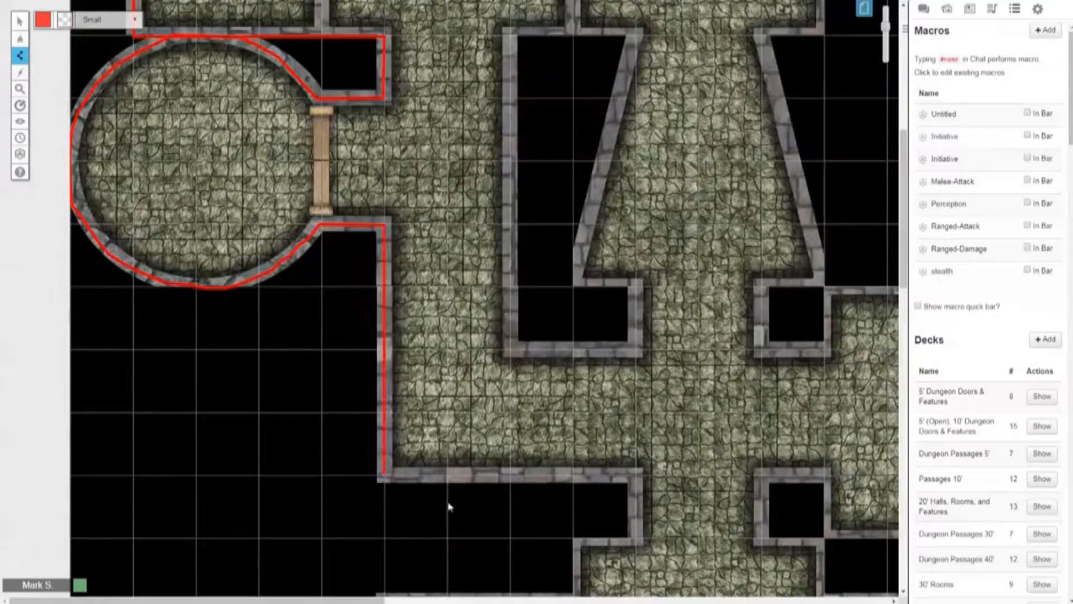
pyautogui.click(636, 476)
pyautogui.click(637, 536)
pyautogui.click(574, 540)
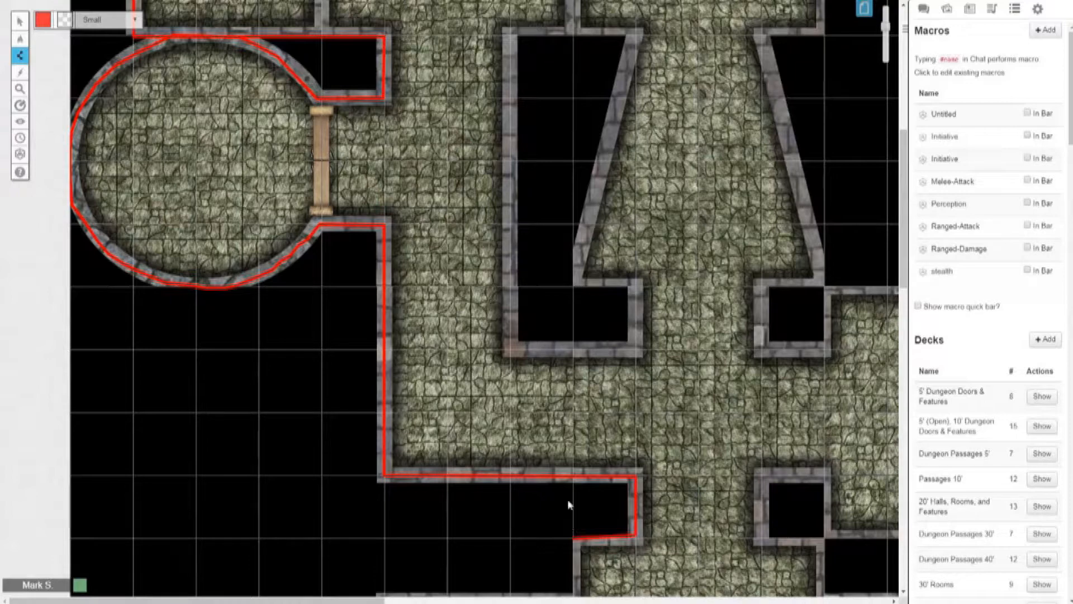
pyautogui.scroll(5, 568, 499)
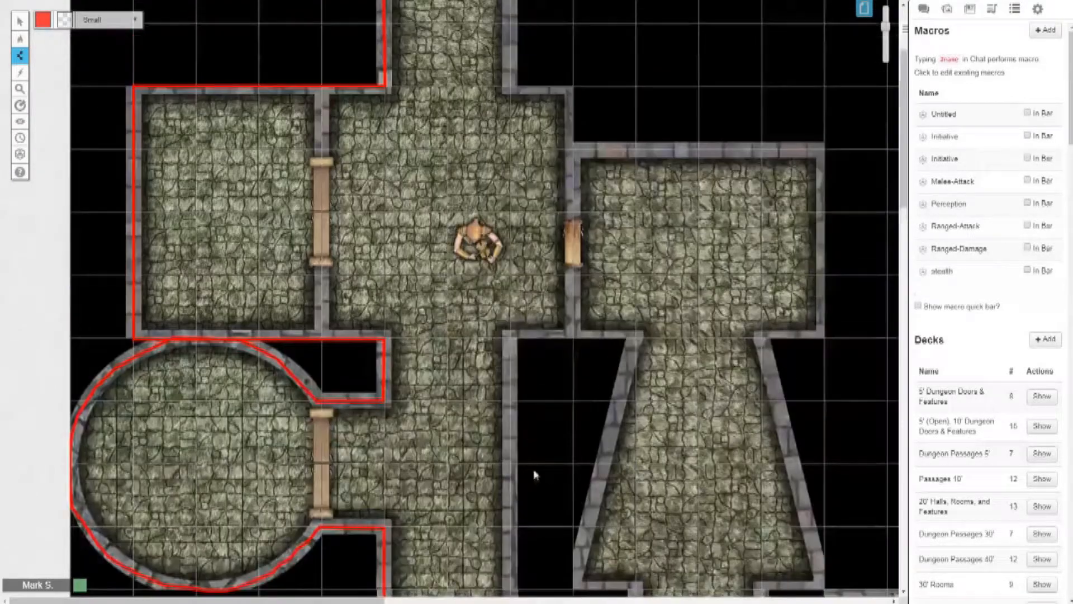
pyautogui.moveTo(19, 39)
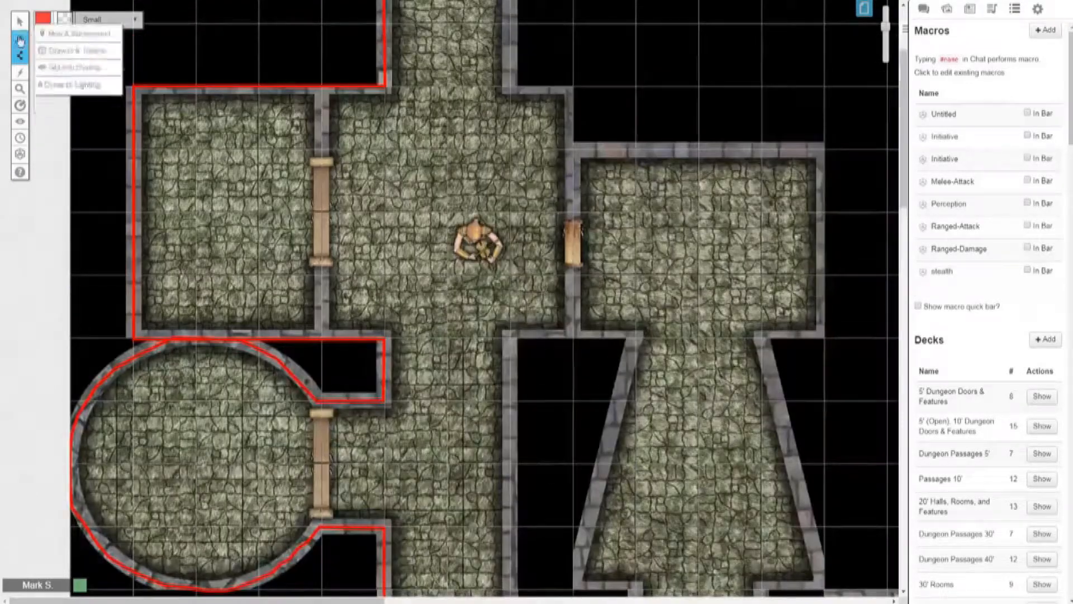
pyautogui.click(49, 21)
# Step: Trace a new red polygon line down the northern corridor's east wall and along the eastern square room's upper wall
pyautogui.moveTo(21, 59)
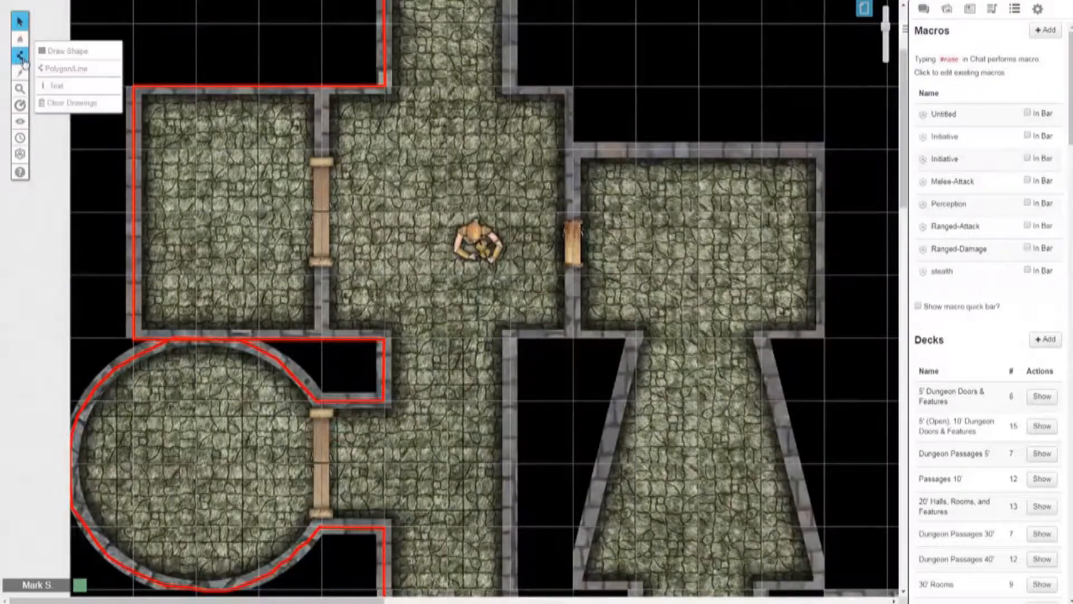
pyautogui.click(60, 70)
pyautogui.scroll(1, 522, 55)
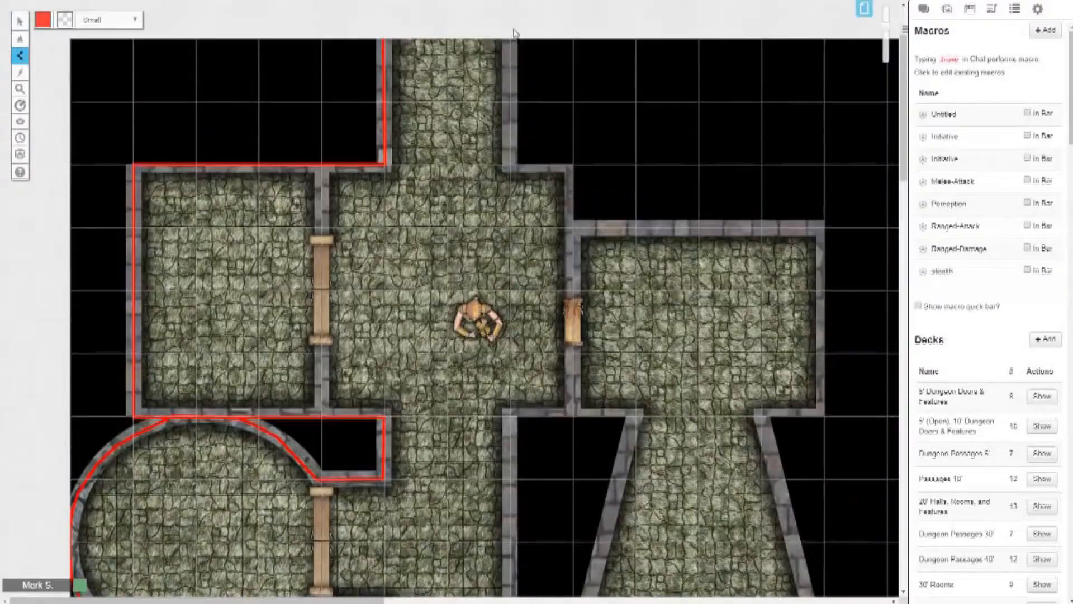
pyautogui.click(508, 42)
pyautogui.click(509, 164)
pyautogui.click(571, 165)
pyautogui.scroll(-2, 575, 137)
pyautogui.click(573, 102)
pyautogui.click(824, 101)
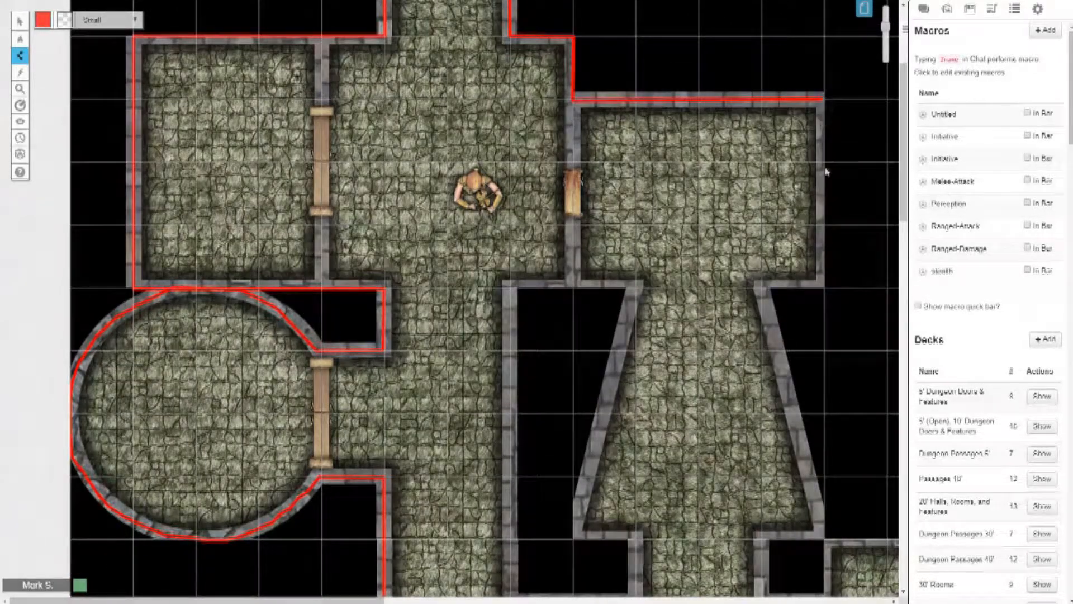
# Step: Continue the red line down the eastern room's outer wall and the slanted east wall below it to the small corner, and finish it
pyautogui.click(826, 287)
pyautogui.click(759, 289)
pyautogui.click(825, 534)
pyautogui.click(763, 540)
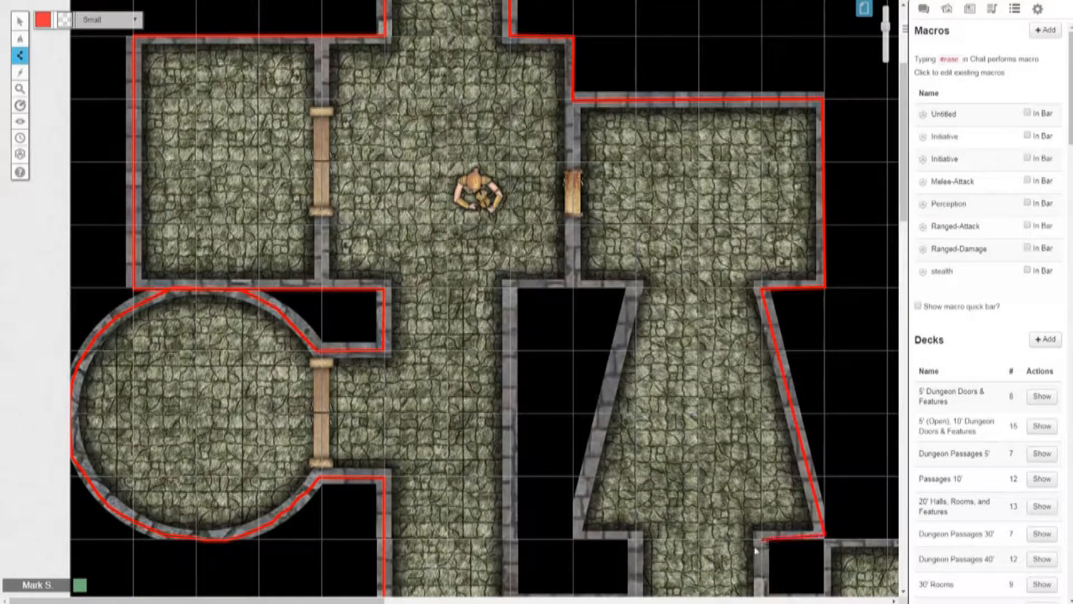
pyautogui.click(23, 23)
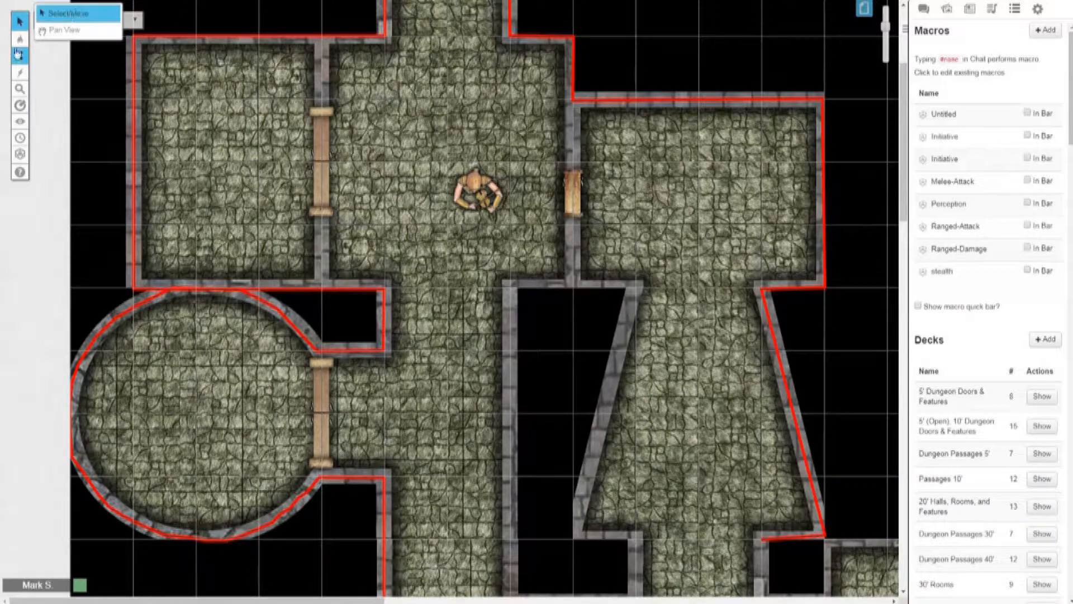
# Step: Draw a red polygon line on the northwestern room's dividing wall, from its upper end to the top of the door
pyautogui.moveTo(22, 59)
pyautogui.click(64, 68)
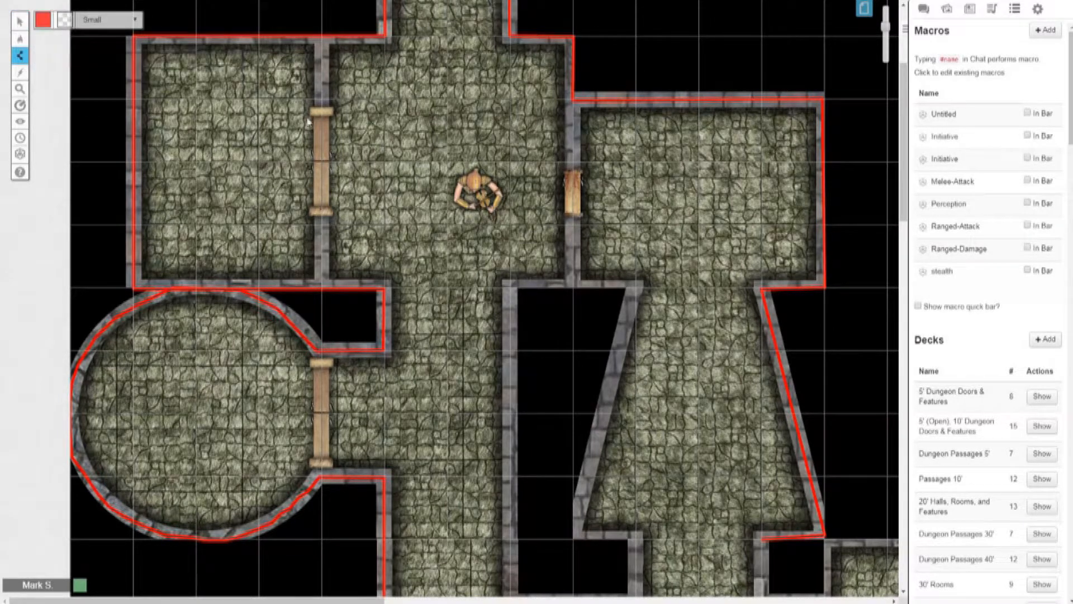
pyautogui.scroll(3, 311, 118)
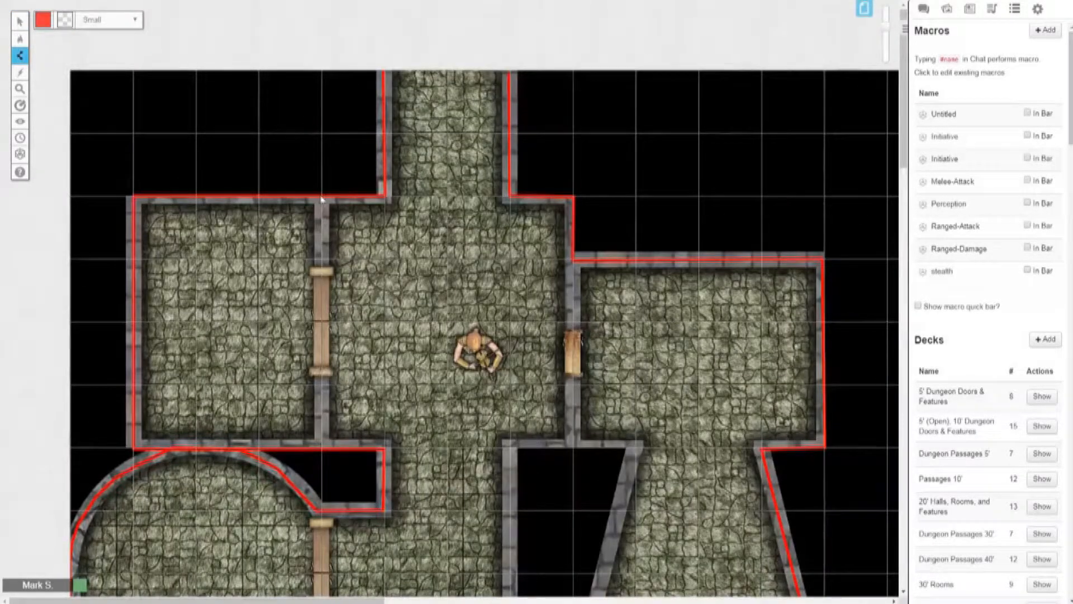
pyautogui.click(323, 270)
pyautogui.click(20, 21)
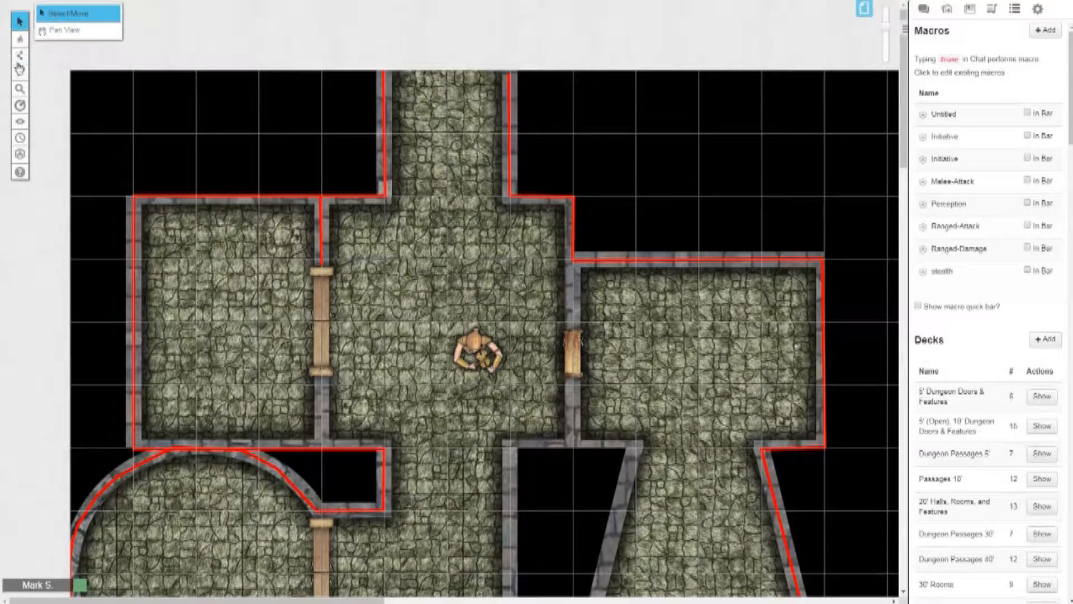
# Step: Draw a red polygon line on the northwestern room's dividing wall, from the bottom of the door to just past the lower wall
pyautogui.moveTo(20, 56)
pyautogui.click(56, 67)
pyautogui.scroll(-3, 294, 165)
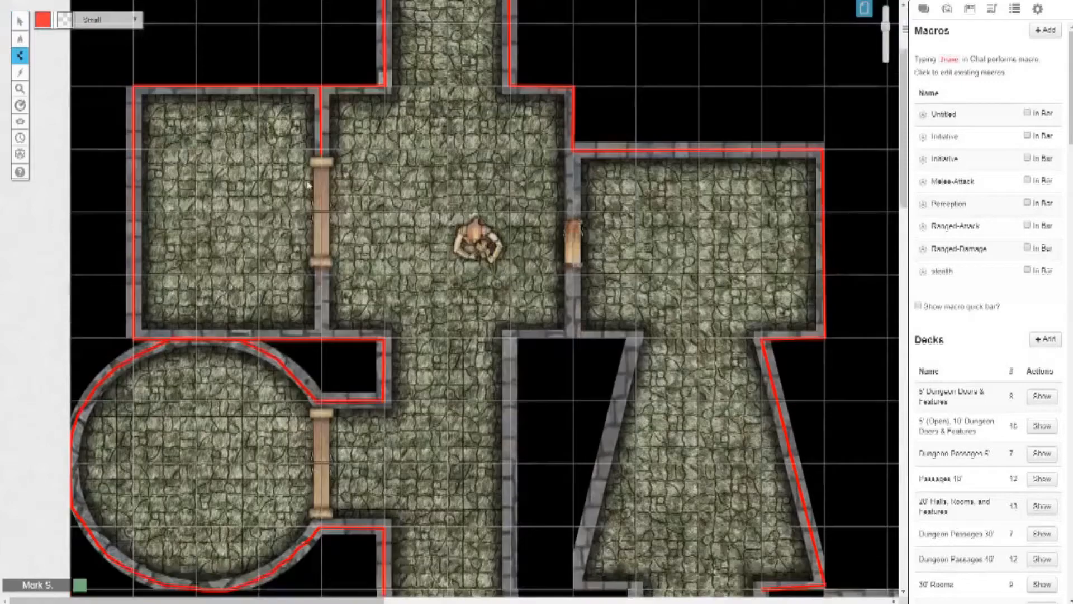
pyautogui.scroll(-1, 308, 186)
pyautogui.click(322, 217)
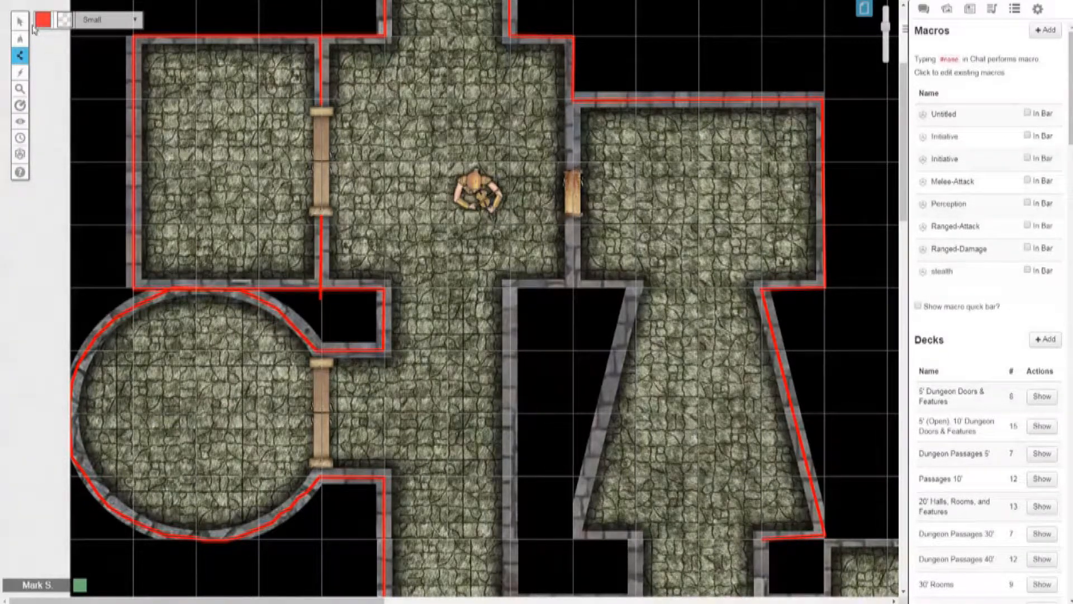
pyautogui.click(50, 17)
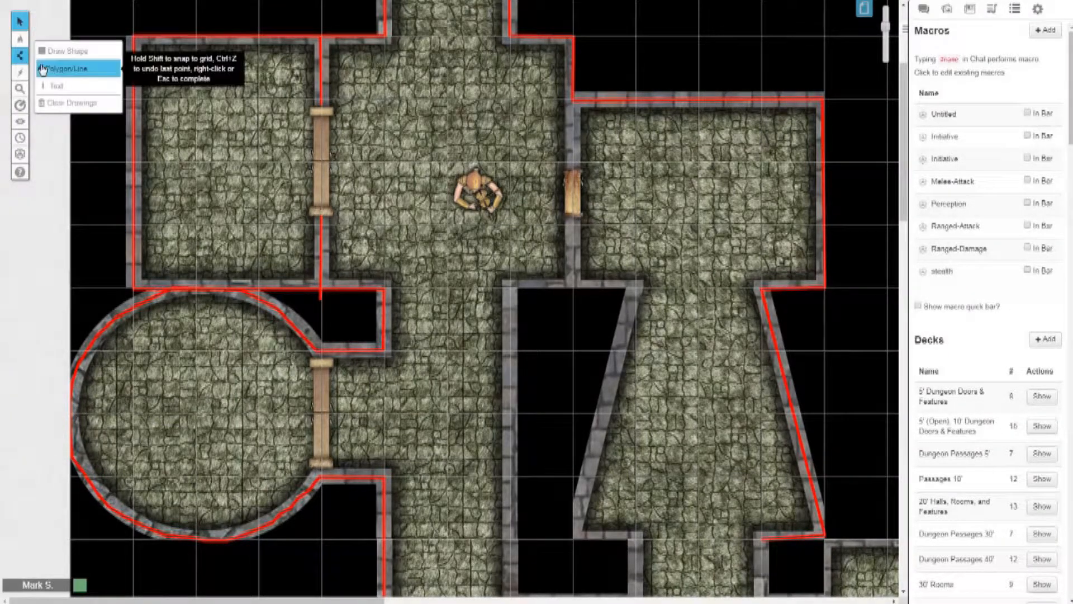
# Step: Draw a red polygon line along the eastern room's west wall, from its upper corner to the top of the door
pyautogui.click(43, 69)
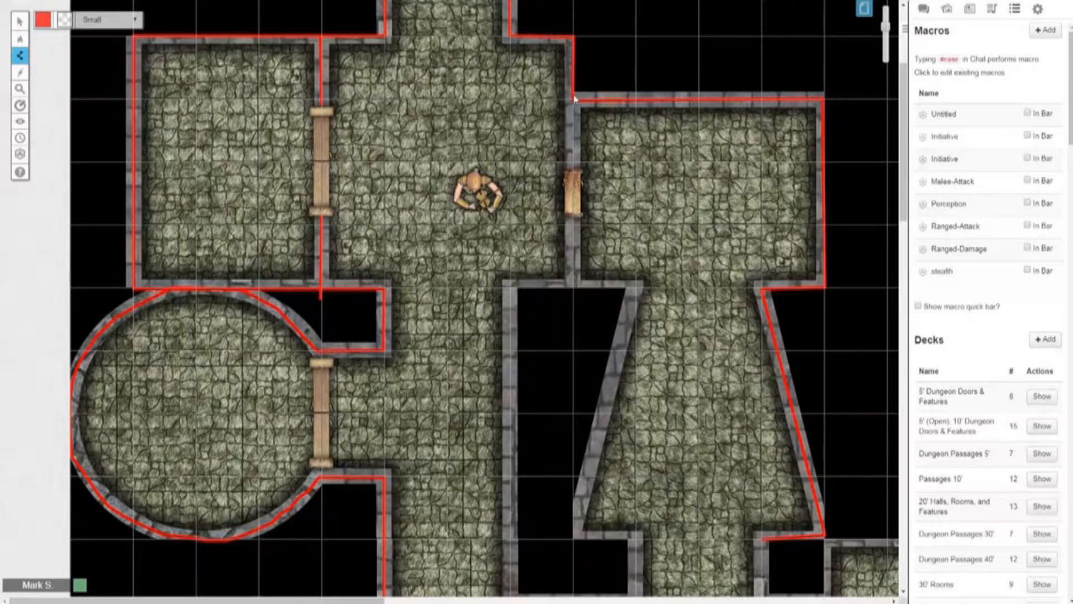
pyautogui.doubleClick(577, 173)
pyautogui.click(19, 21)
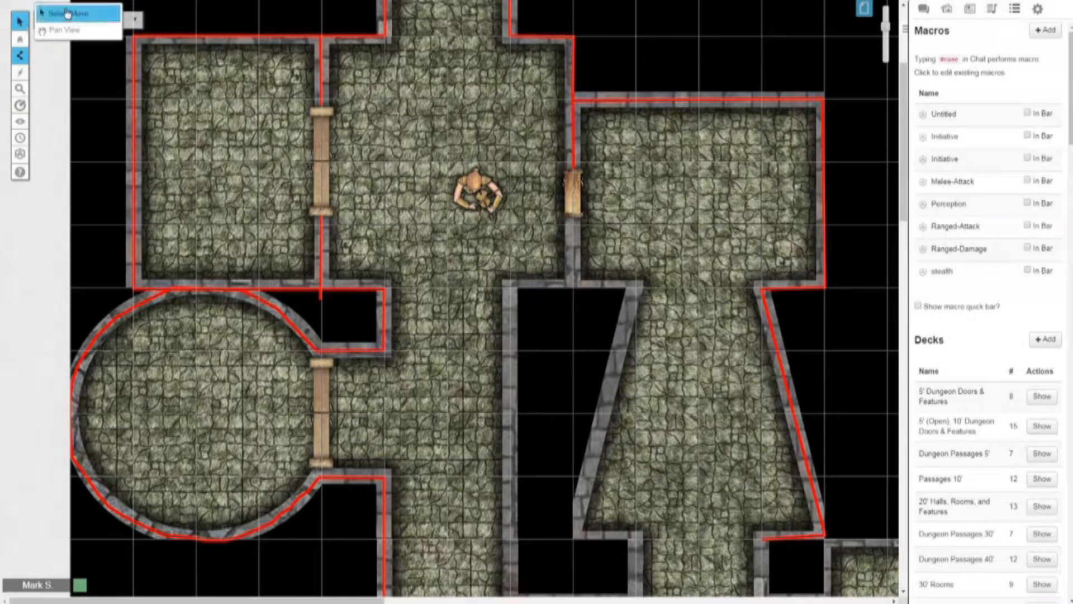
# Step: Trace a red polygon line from below the eastern room's door, west to the central corridor and down its east wall
pyautogui.click(42, 69)
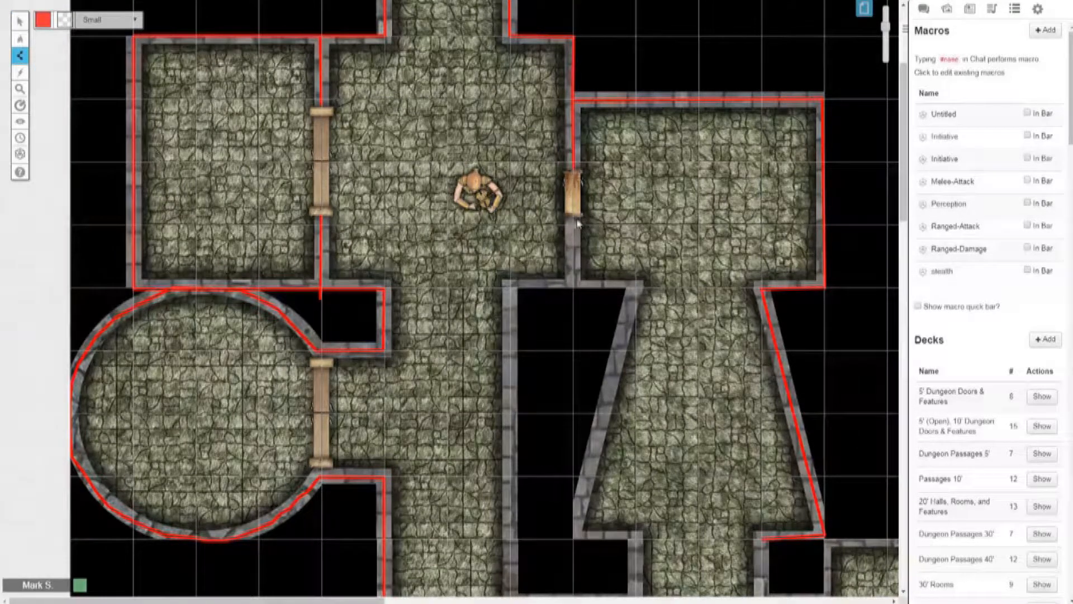
pyautogui.click(575, 218)
pyautogui.click(575, 289)
pyautogui.click(510, 288)
pyautogui.scroll(-3, 510, 319)
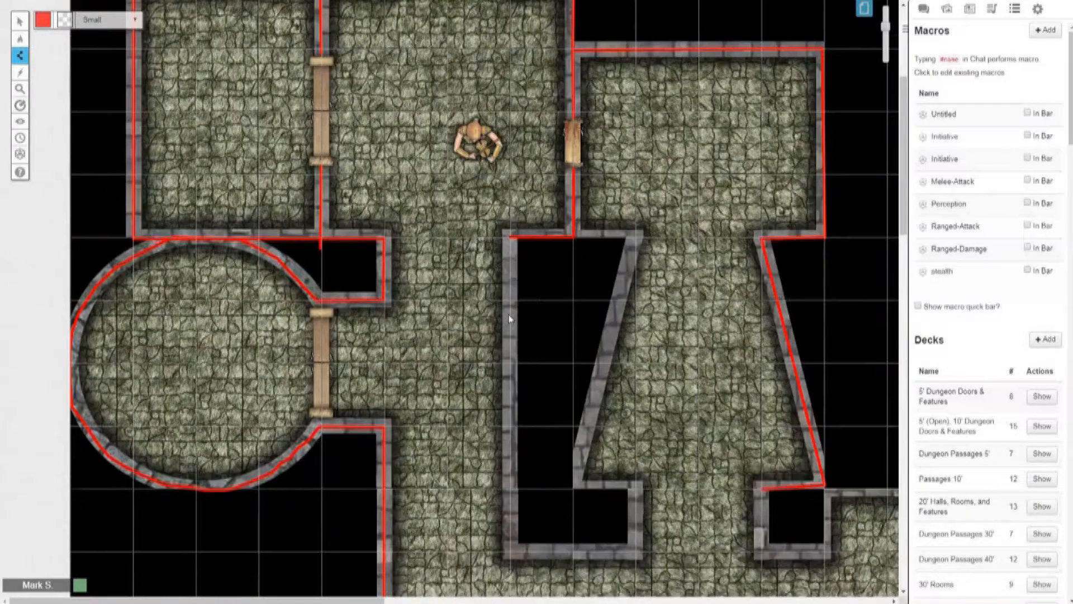
pyautogui.click(509, 401)
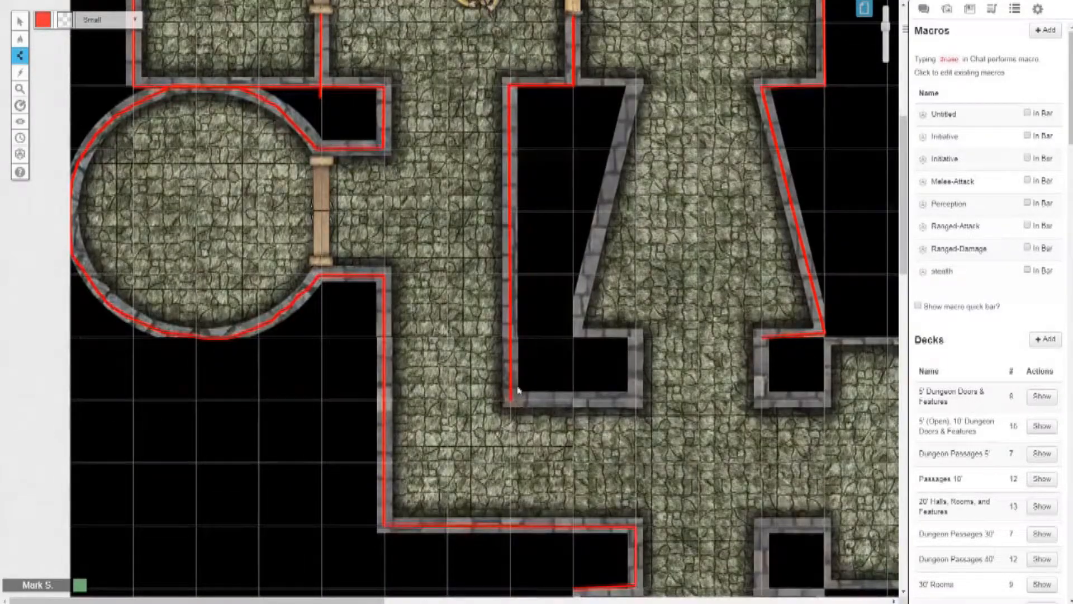
# Step: Finish the line and switch to the Objects & Tokens layer
pyautogui.scroll(5, 525, 375)
pyautogui.moveTo(33, 38)
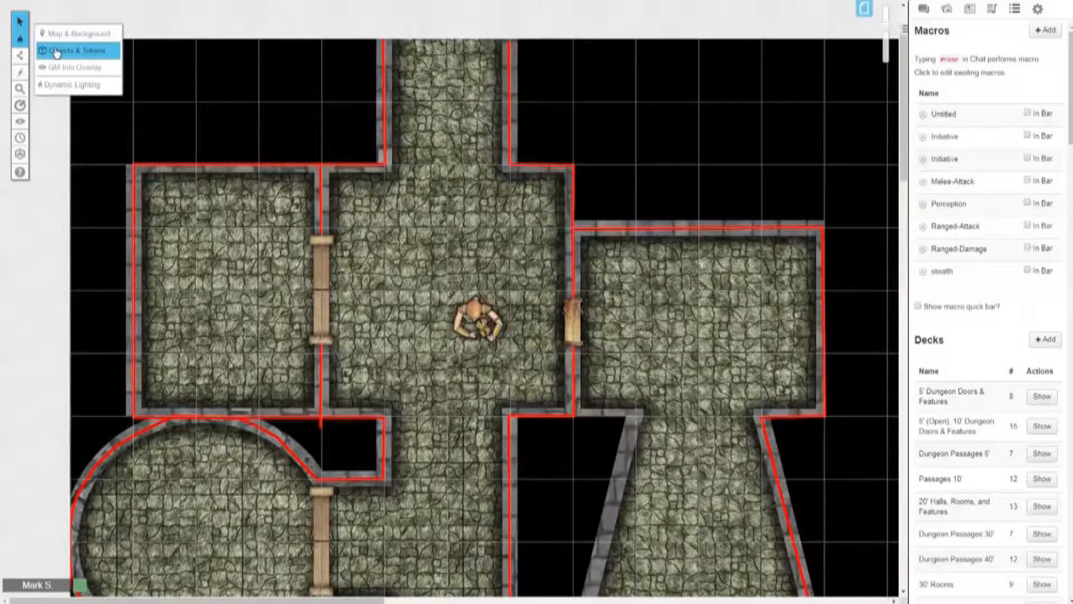
pyautogui.click(59, 47)
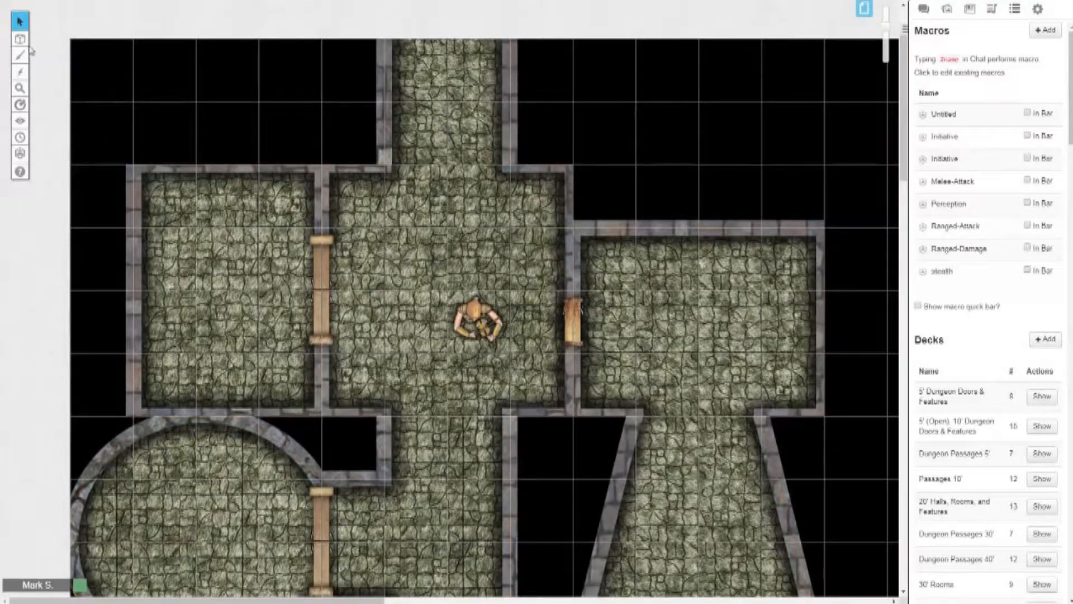
pyautogui.scroll(-5, 423, 267)
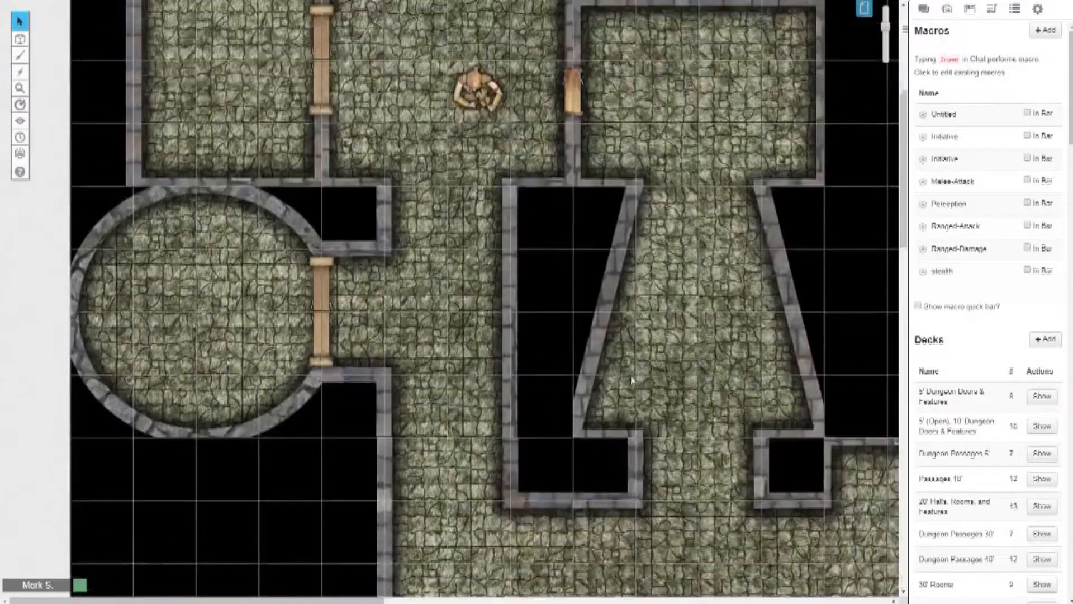
# Step: Enable dynamic lighting with Enforce Line of Sight in the settings of the current dungeon page
pyautogui.scroll(5, 632, 380)
pyautogui.click(864, 8)
pyautogui.moveTo(208, 15)
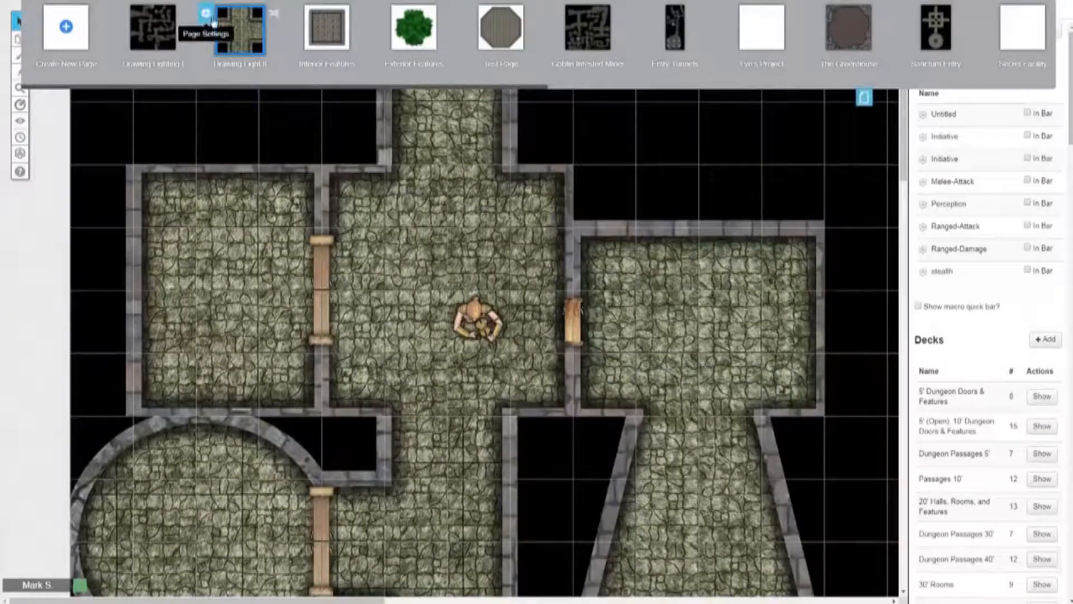
pyautogui.click(207, 14)
pyautogui.moveTo(476, 34); pyautogui.dragTo(616, 47)
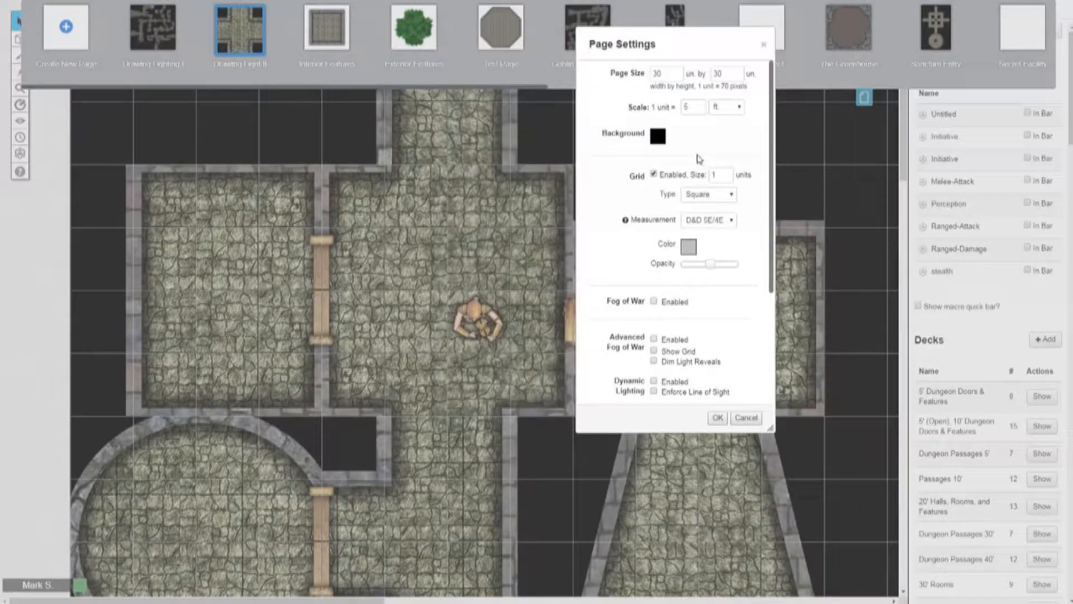
pyautogui.scroll(-5, 671, 159)
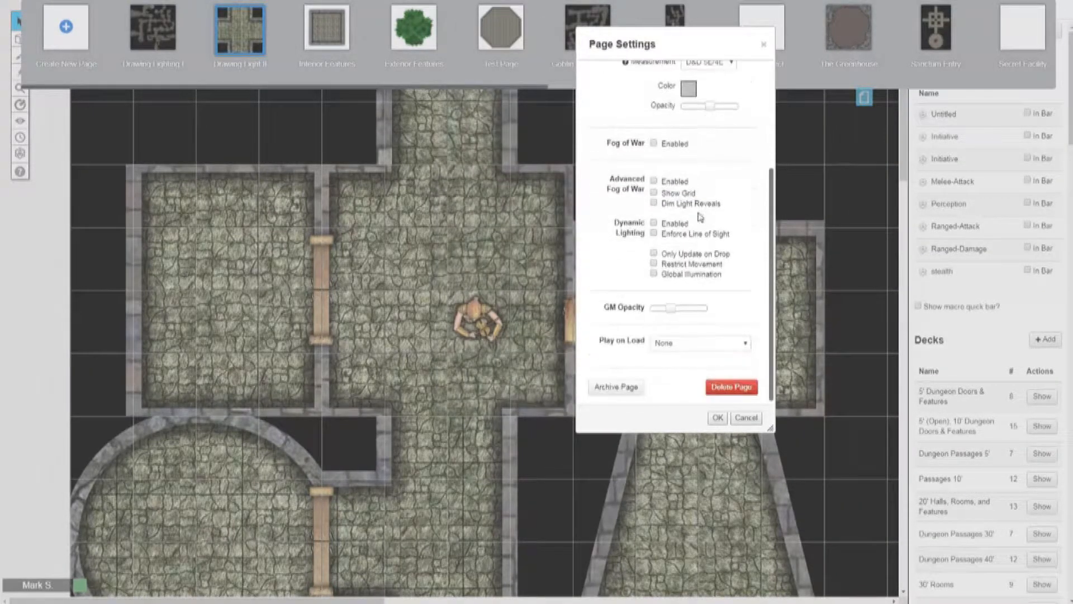
pyautogui.click(653, 223)
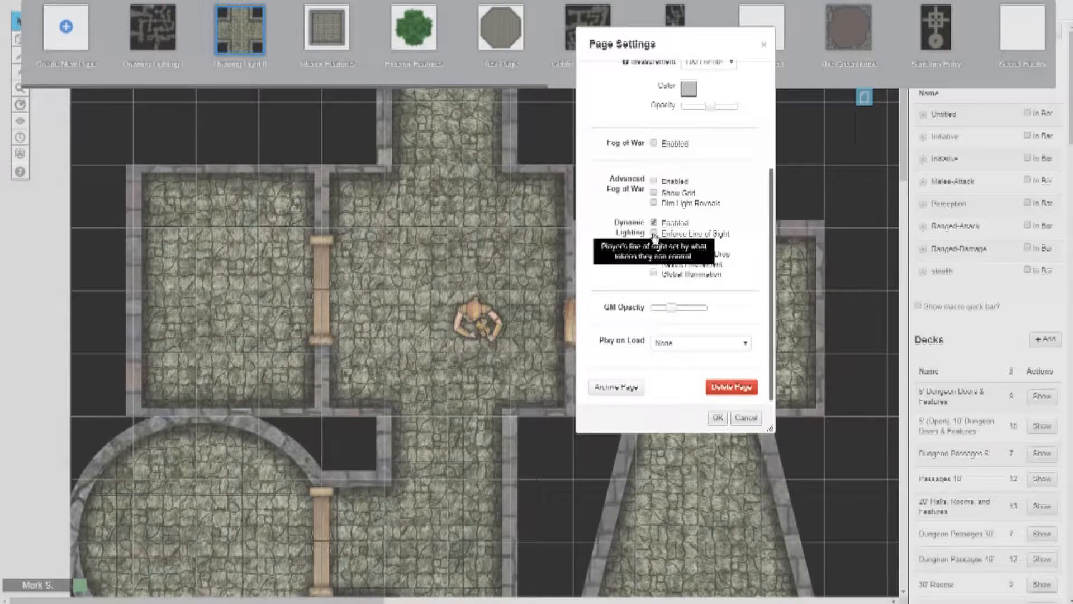
pyautogui.click(654, 233)
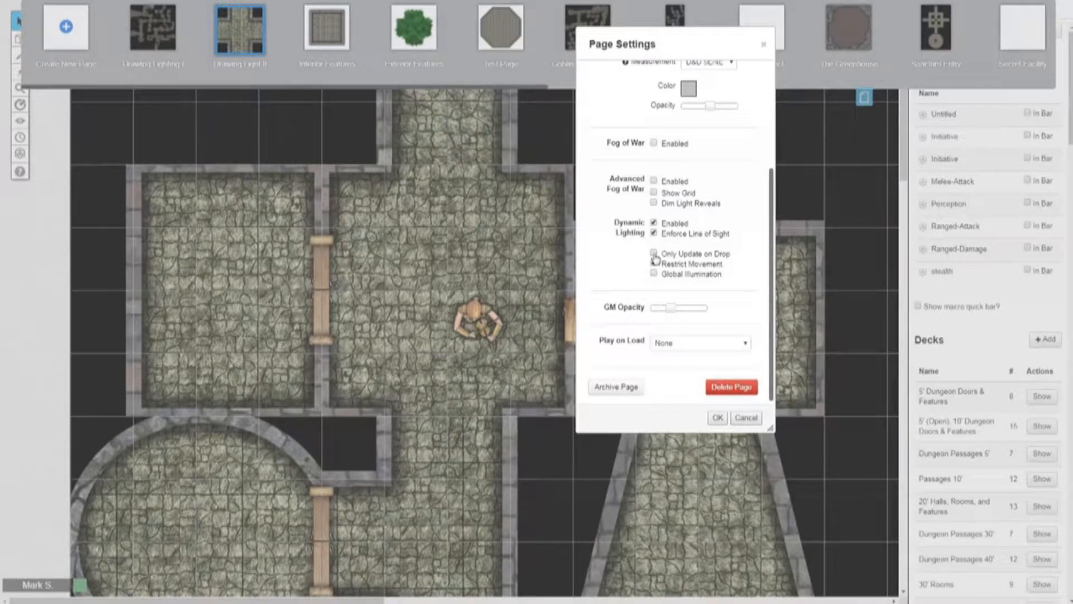
# Step: Turn on Only Update on Drop and Restrict Movement for the page's dynamic lighting, and save the page settings
pyautogui.click(654, 254)
pyautogui.click(653, 263)
pyautogui.click(715, 419)
pyautogui.click(864, 100)
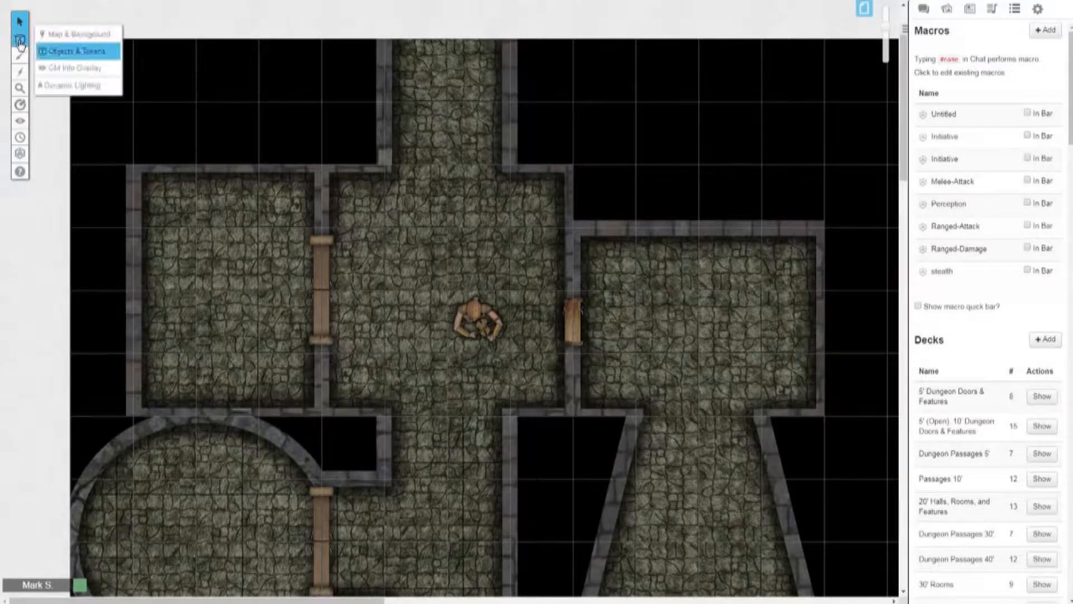
# Step: Move the character token in the central room to the Token Layer and switch to the Objects & Tokens layer
pyautogui.click(468, 320)
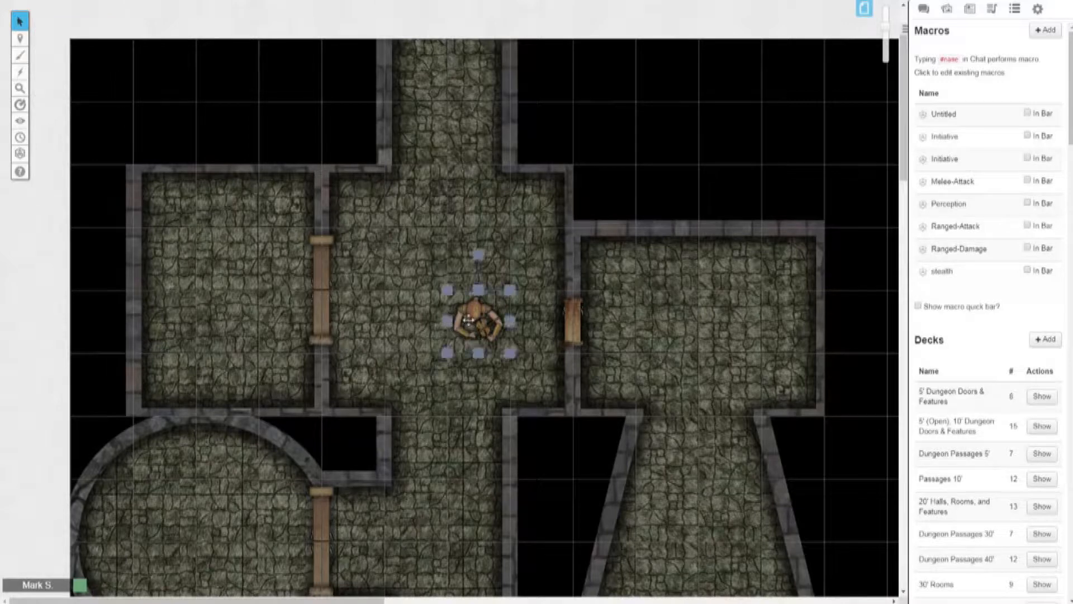
pyautogui.rightClick(469, 325)
pyautogui.moveTo(506, 282)
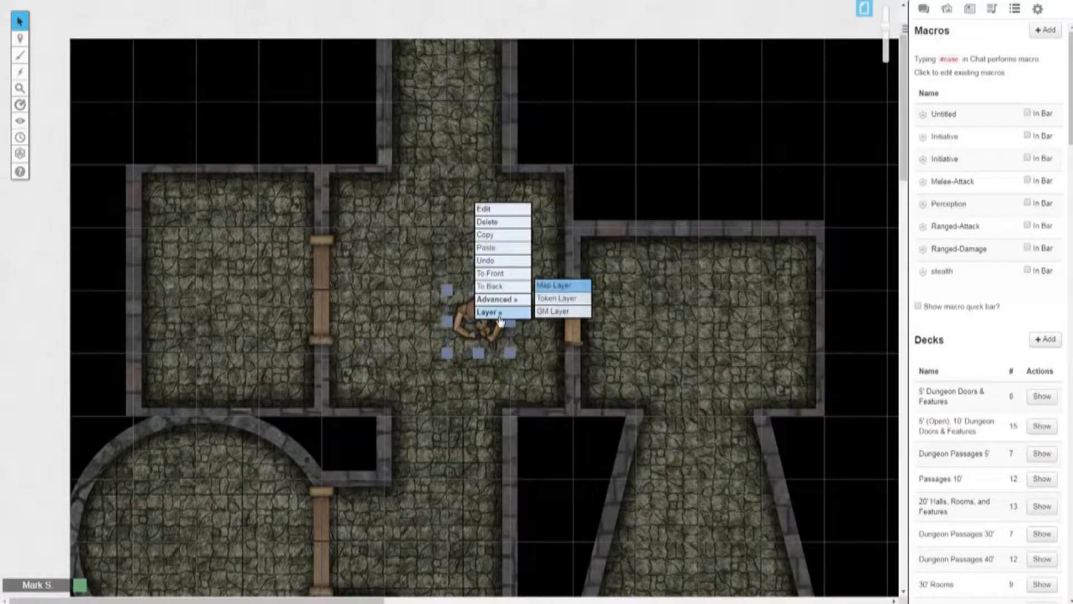
pyautogui.click(550, 304)
pyautogui.moveTo(20, 38)
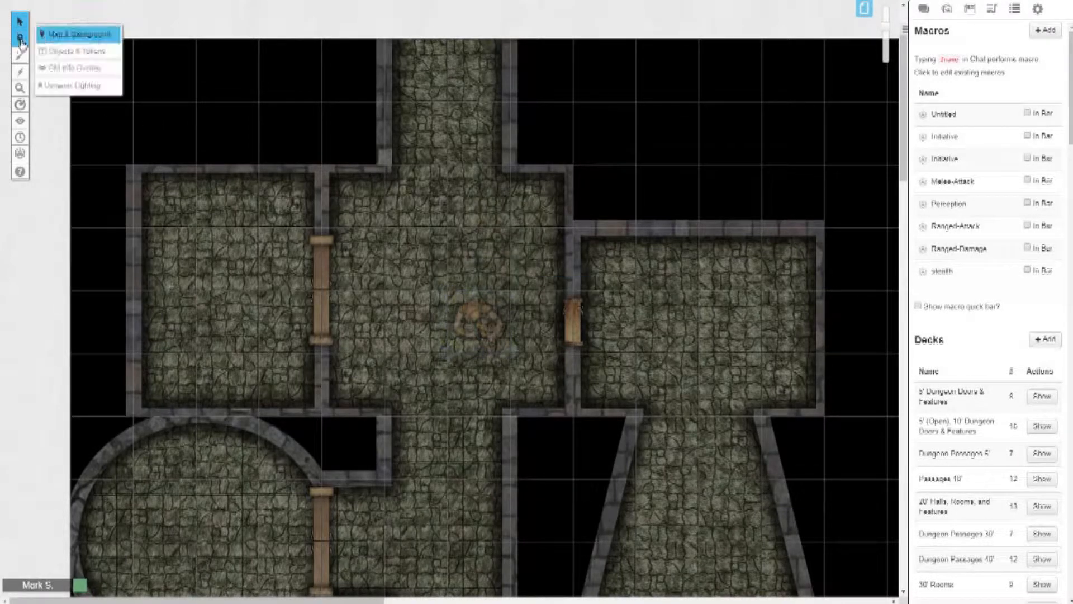
pyautogui.click(76, 53)
# Step: Give the character token sight in its advanced token settings
pyautogui.click(472, 327)
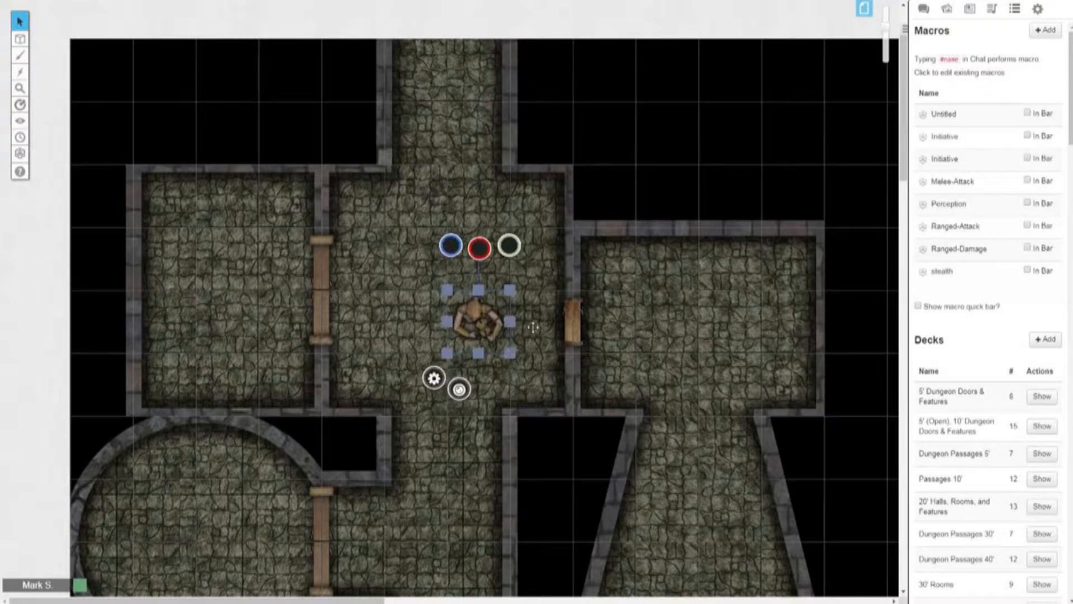
pyautogui.doubleClick(486, 319)
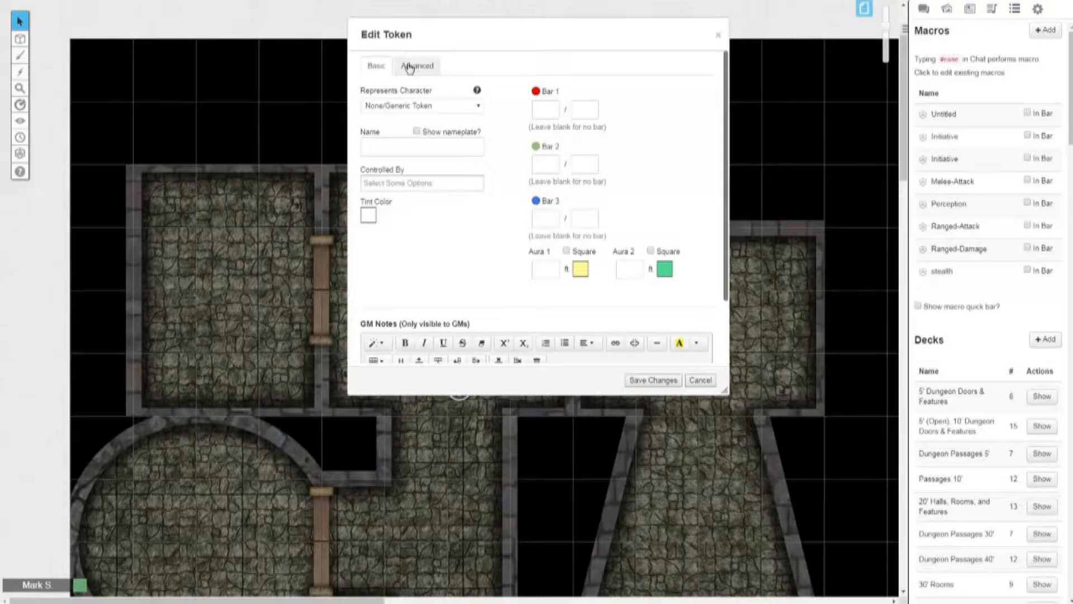
pyautogui.moveTo(438, 36); pyautogui.dragTo(615, 84)
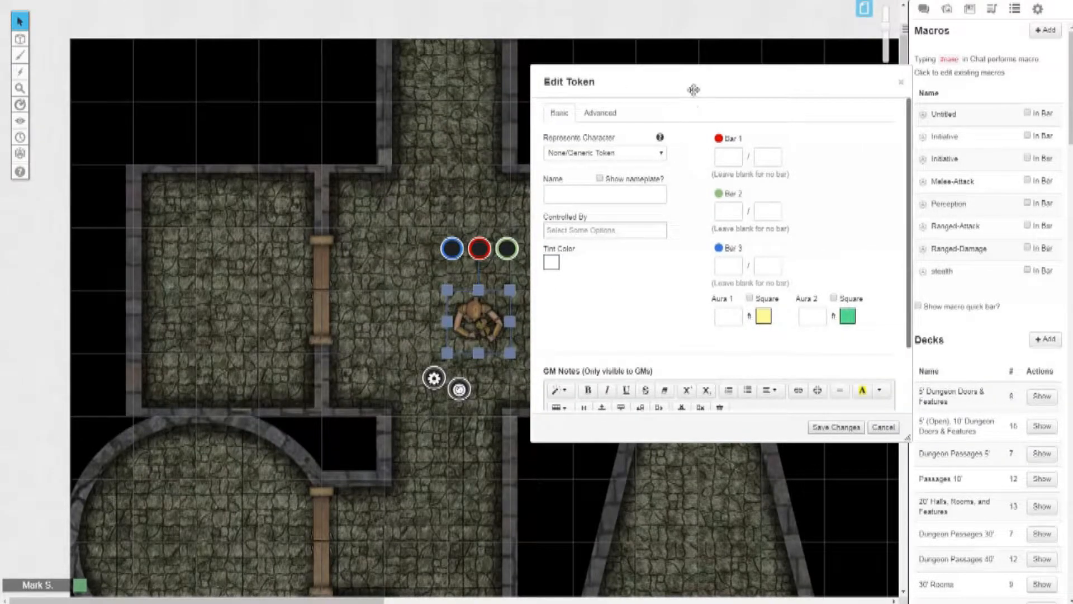
pyautogui.moveTo(693, 89); pyautogui.dragTo(710, 103)
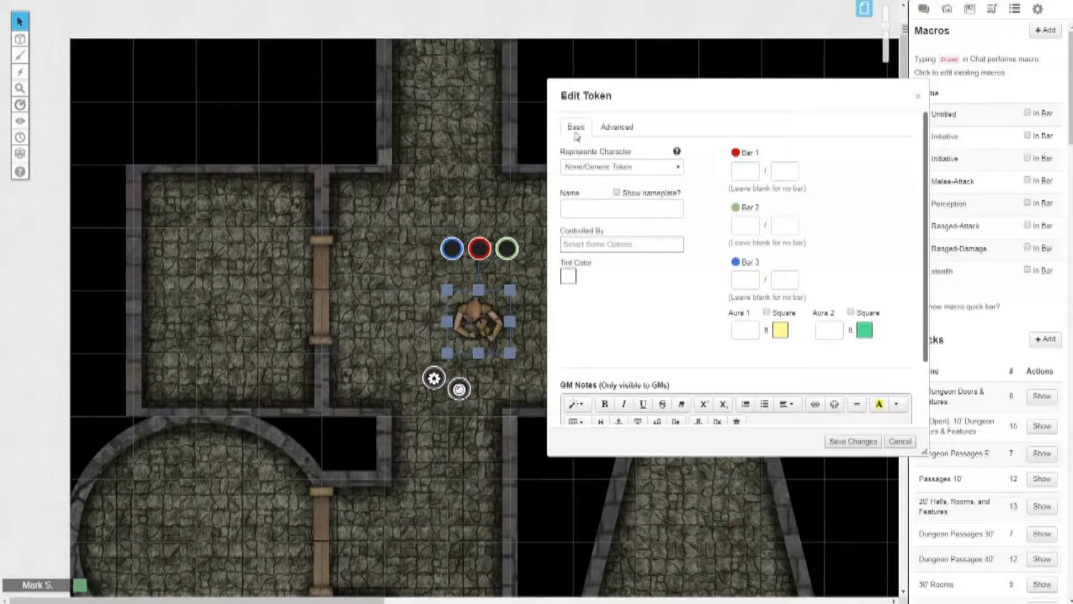
pyautogui.click(618, 128)
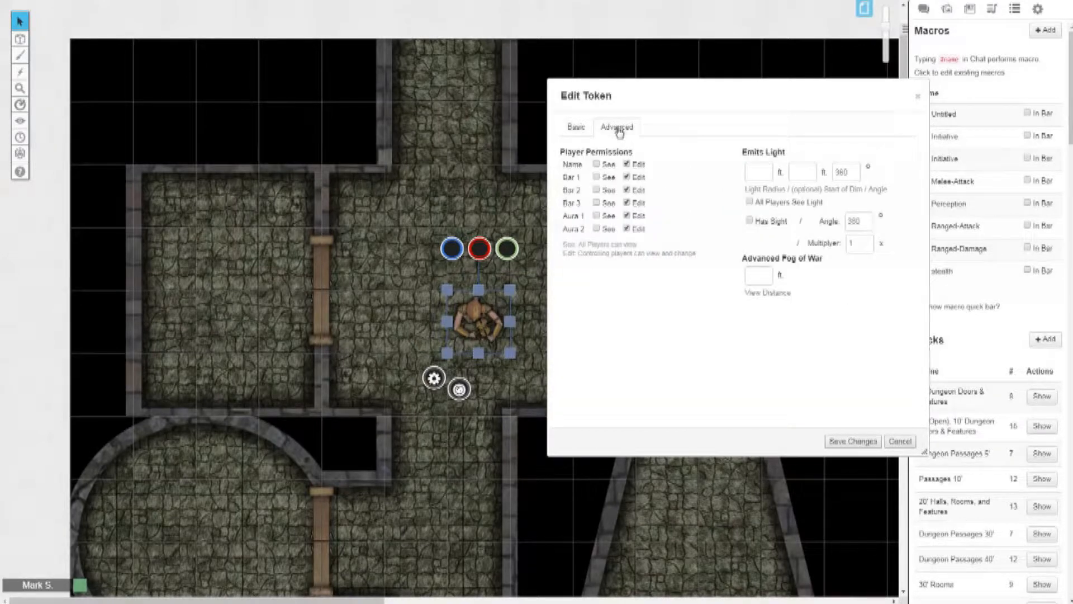
pyautogui.click(750, 223)
# Step: Set the token's emitted light to a 60 ft radius with dim light starting at -5 ft, and save the changes
pyautogui.moveTo(709, 104); pyautogui.dragTo(740, 120)
pyautogui.click(788, 191)
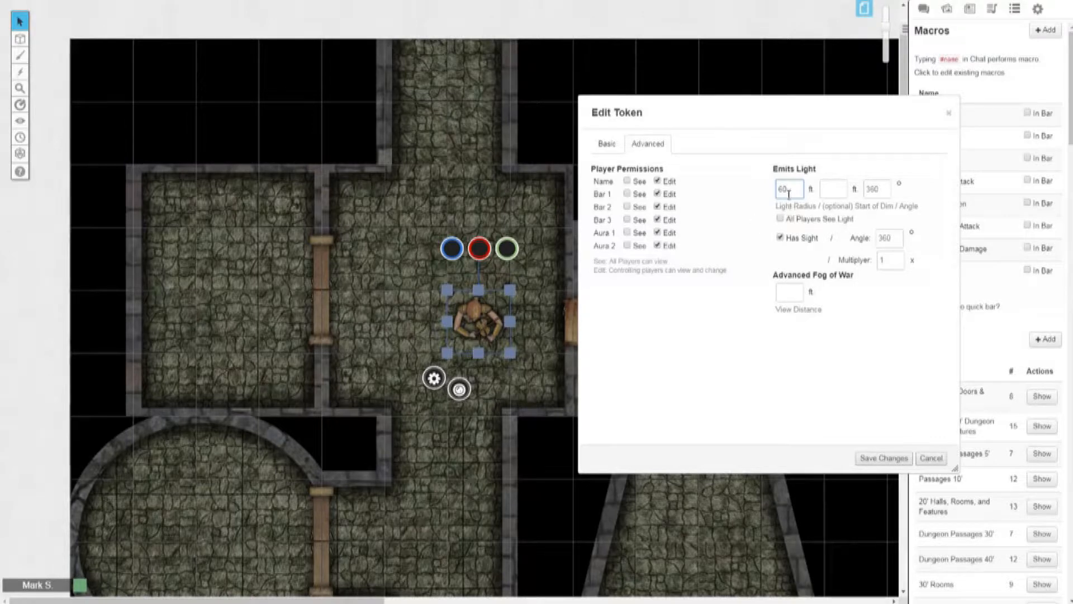
pyautogui.moveTo(794, 190); pyautogui.dragTo(774, 193)
pyautogui.click(828, 189)
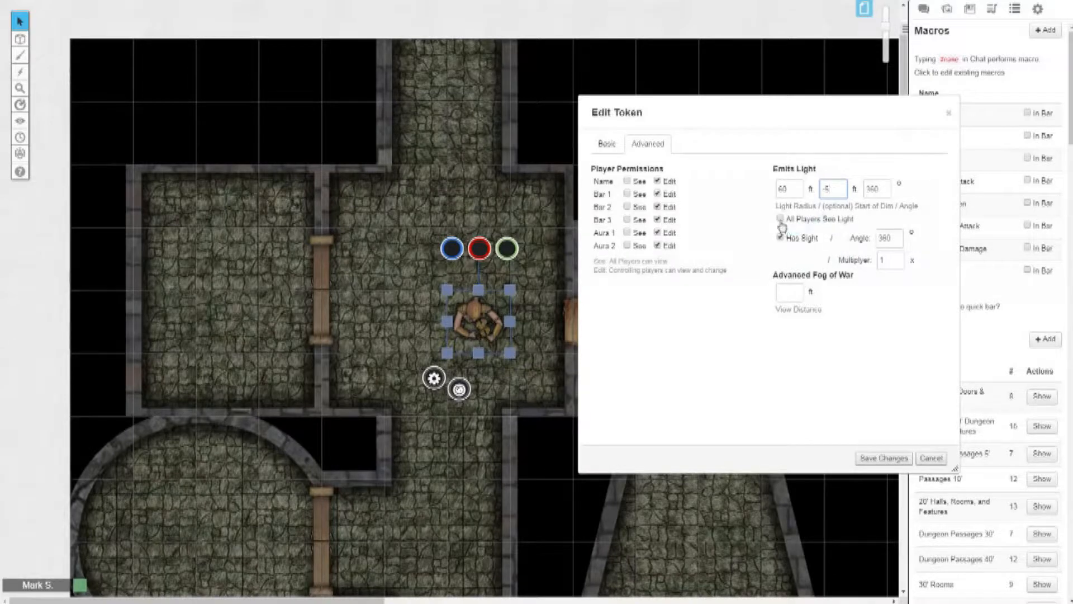
pyautogui.click(891, 457)
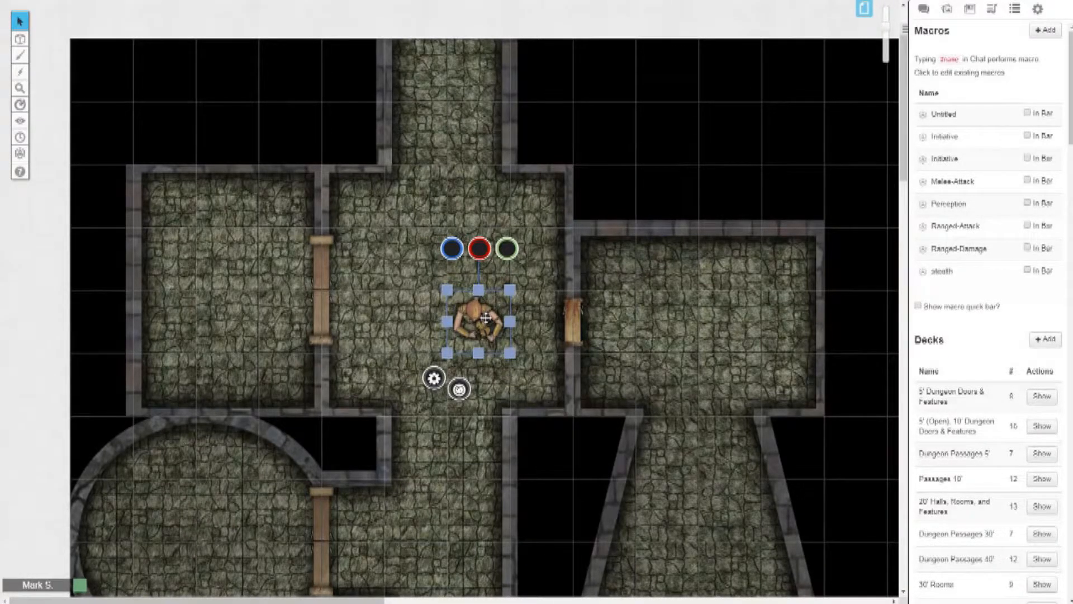
# Step: Preview the selected token's line of sight on the map
pyautogui.hotkey('ctrl', 'l')
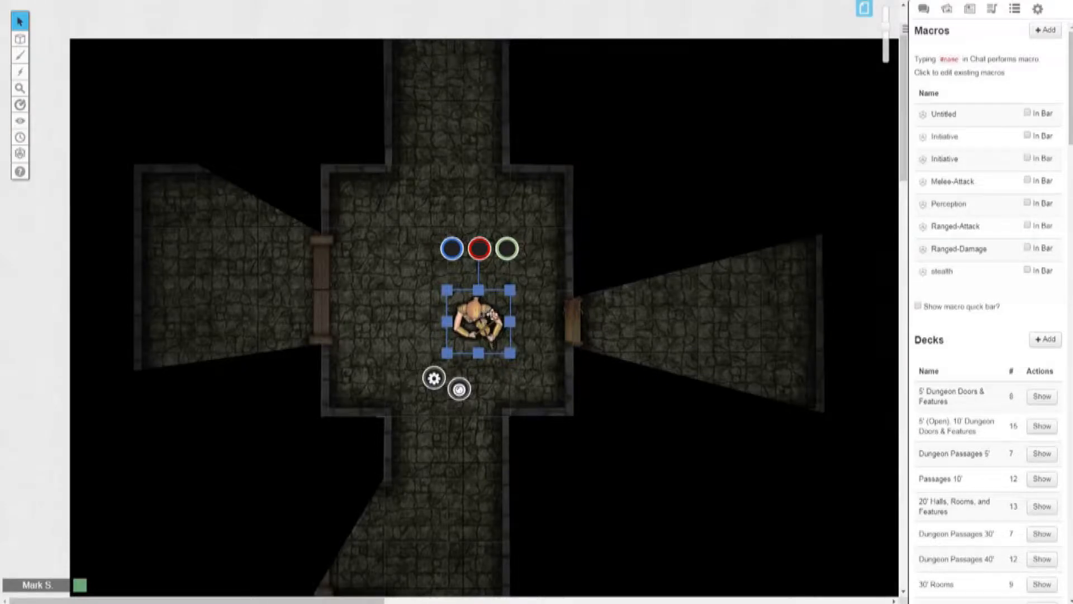
pyautogui.click(864, 9)
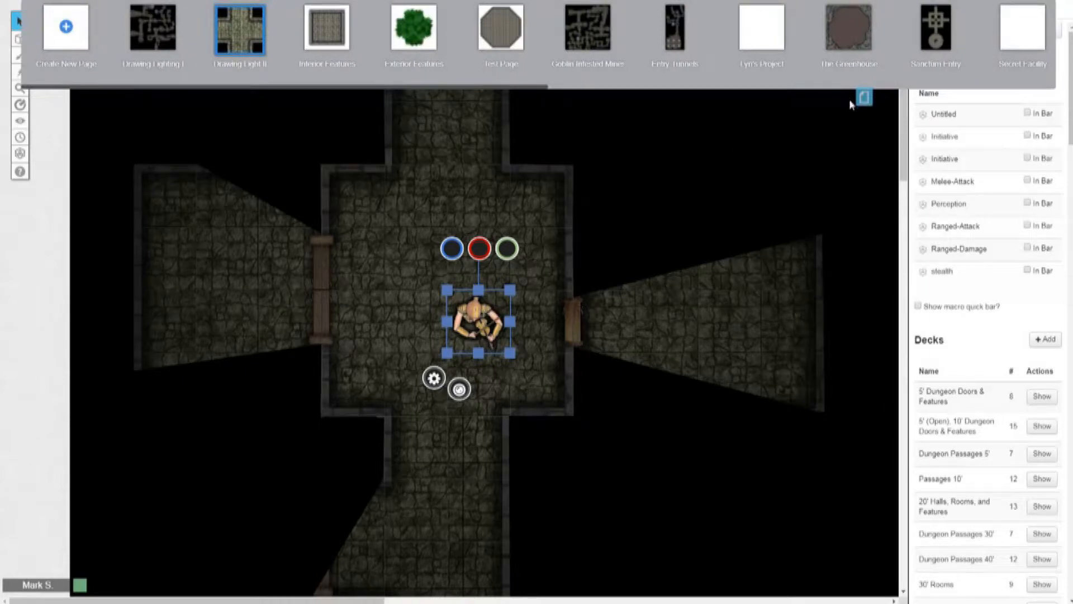
pyautogui.click(861, 99)
# Step: On the Dynamic Lighting layer, draw a yellow polygon line across the northwestern room's door, overlapping the wall at both ends
pyautogui.moveTo(22, 40)
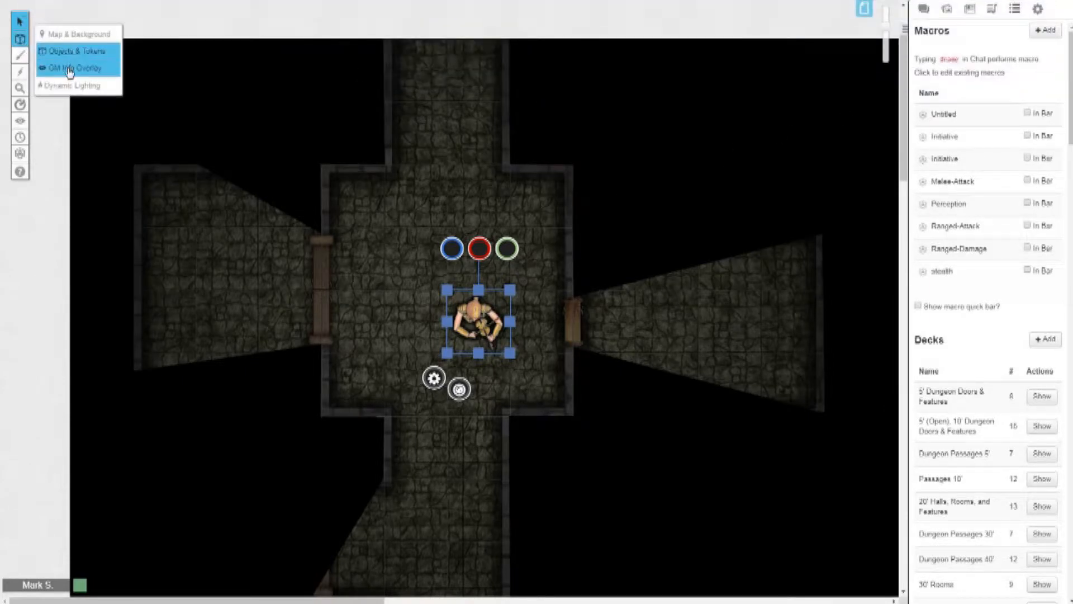
pyautogui.click(67, 85)
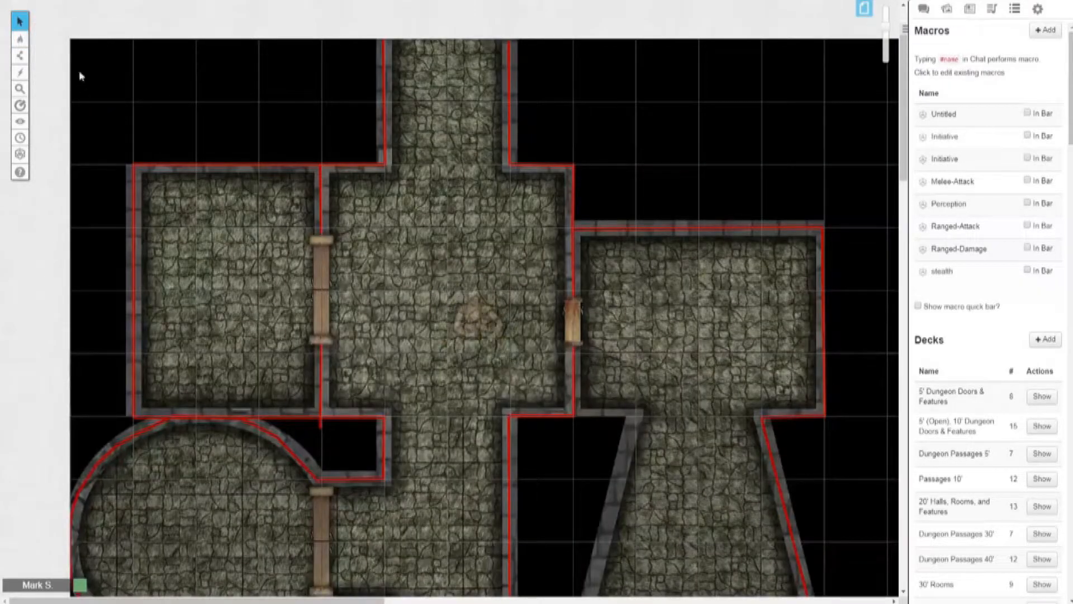
pyautogui.moveTo(20, 55)
pyautogui.click(66, 68)
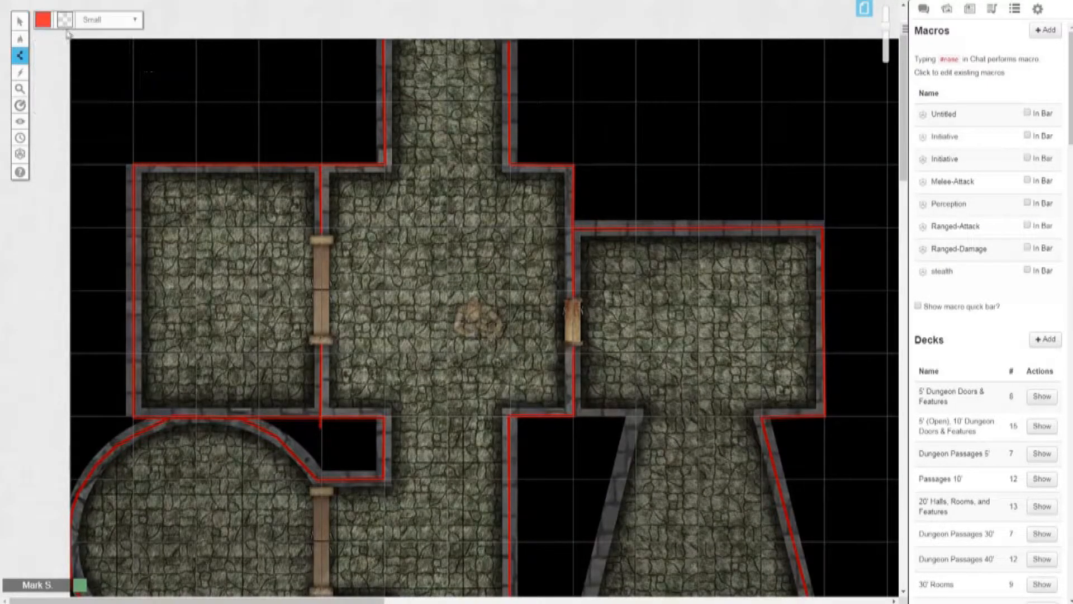
pyautogui.click(44, 20)
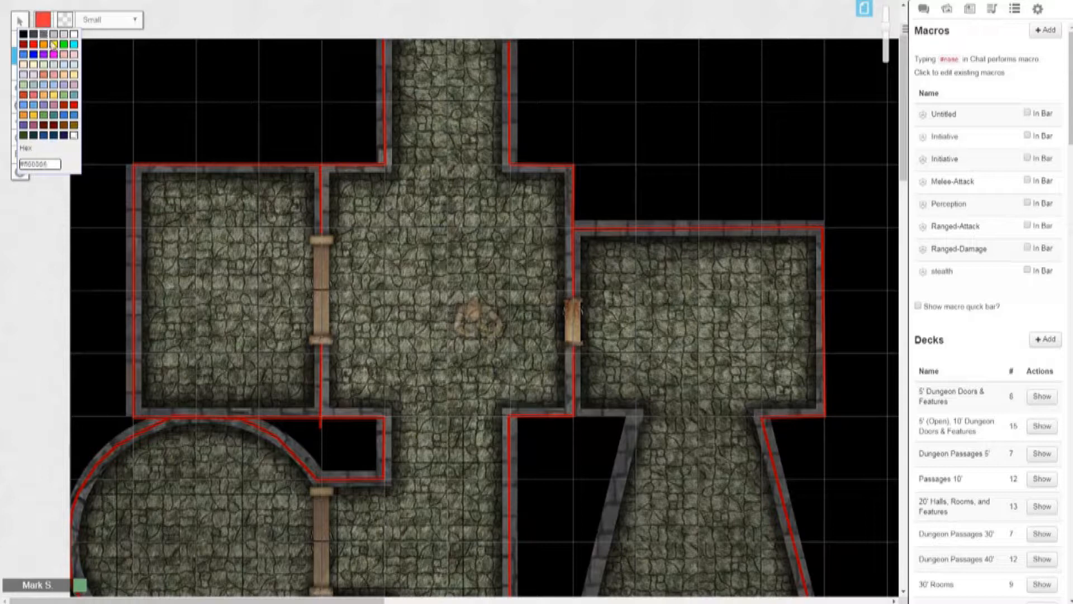
pyautogui.click(51, 40)
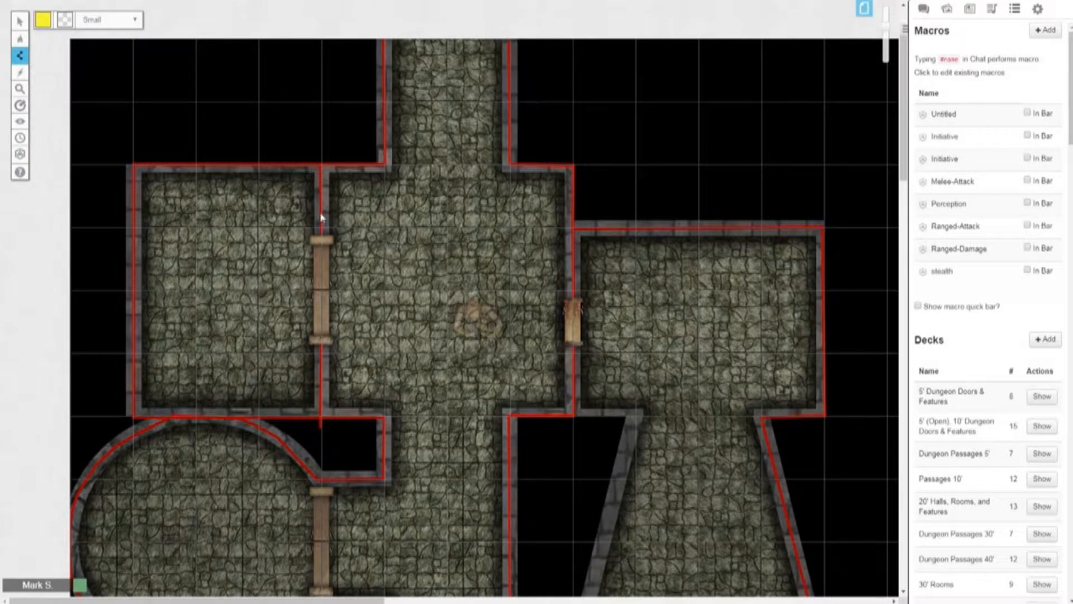
pyautogui.doubleClick(321, 361)
pyautogui.moveTo(22, 22)
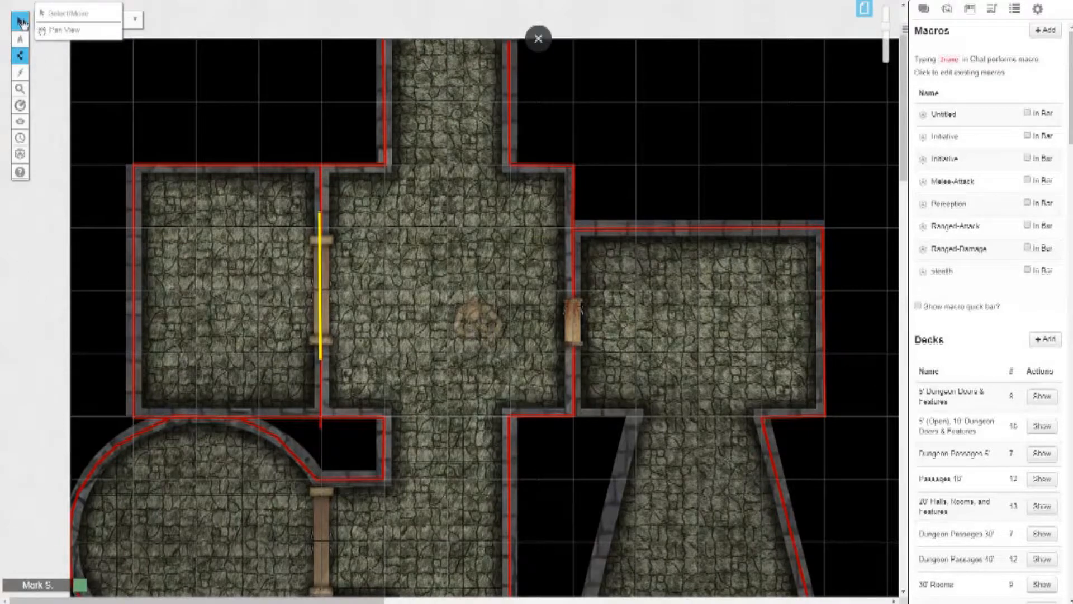
# Step: Draw a yellow polygon line across the eastern room's door and finish it
pyautogui.moveTo(20, 56)
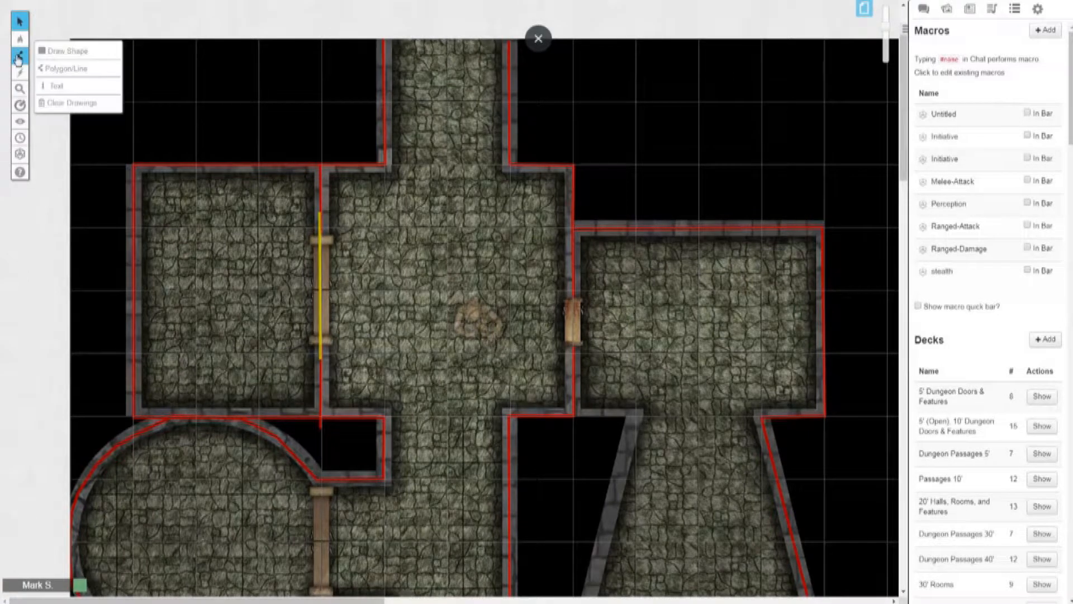
pyautogui.click(61, 69)
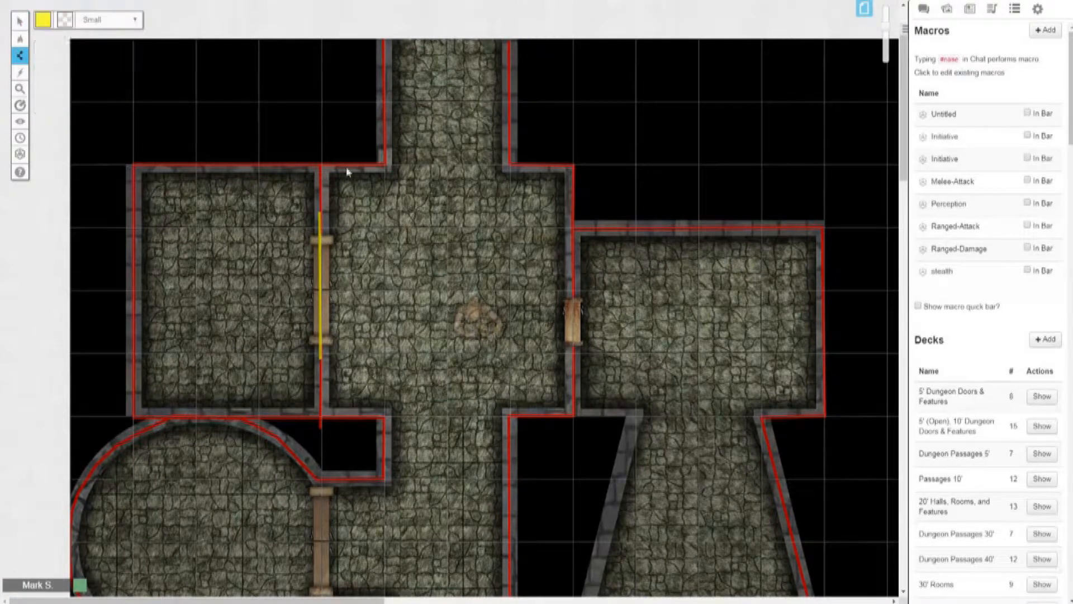
pyautogui.click(573, 285)
pyautogui.doubleClick(575, 371)
pyautogui.moveTo(20, 21)
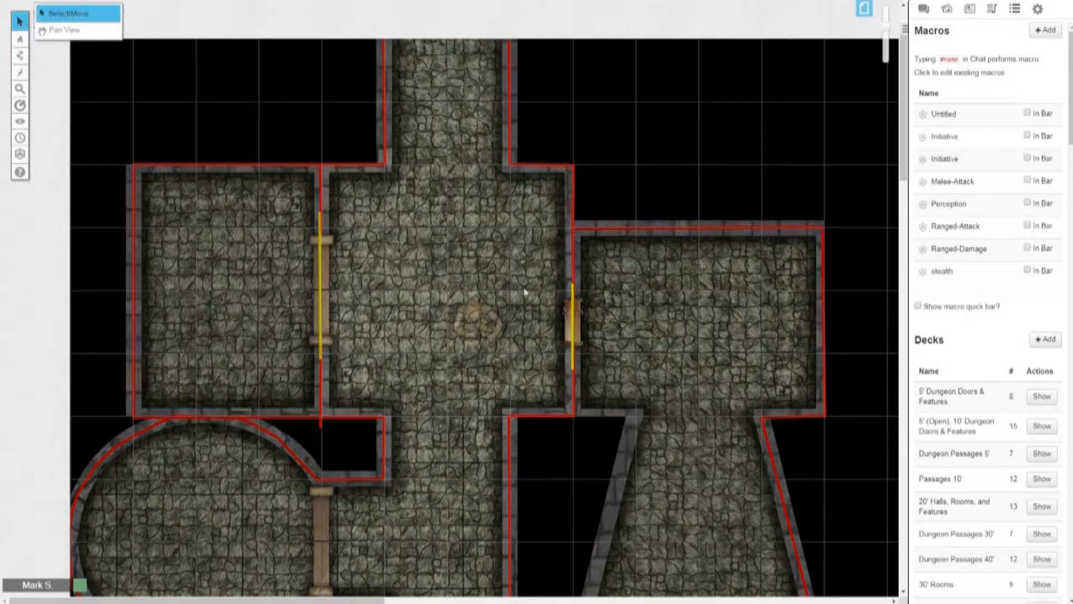
pyautogui.click(68, 17)
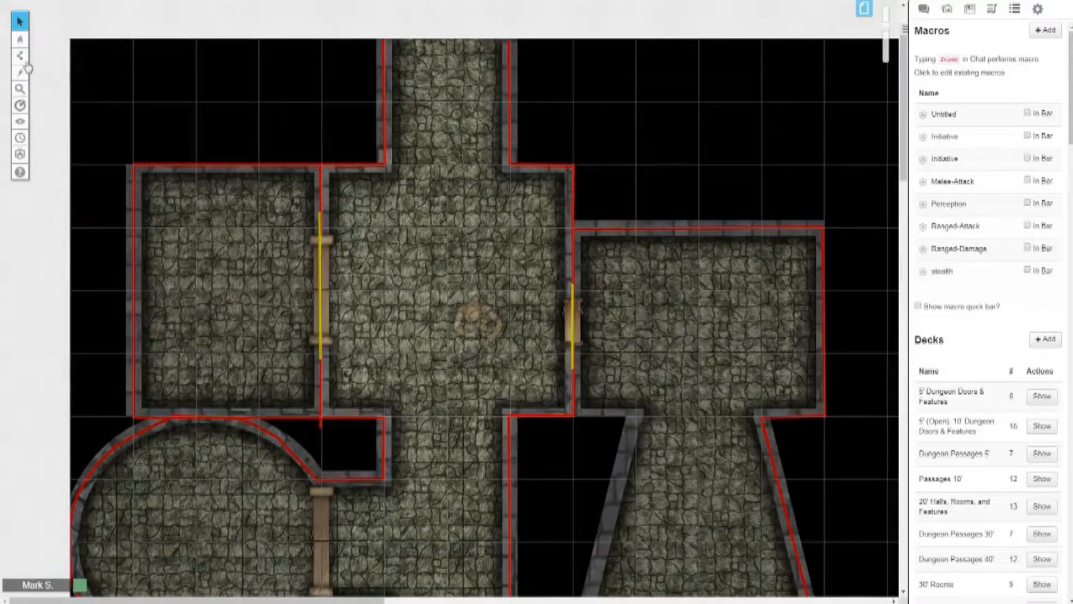
# Step: Draw a yellow V-shaped demonstration line down through the central room and diagonally up past the eastern room's upper wall
pyautogui.moveTo(27, 62)
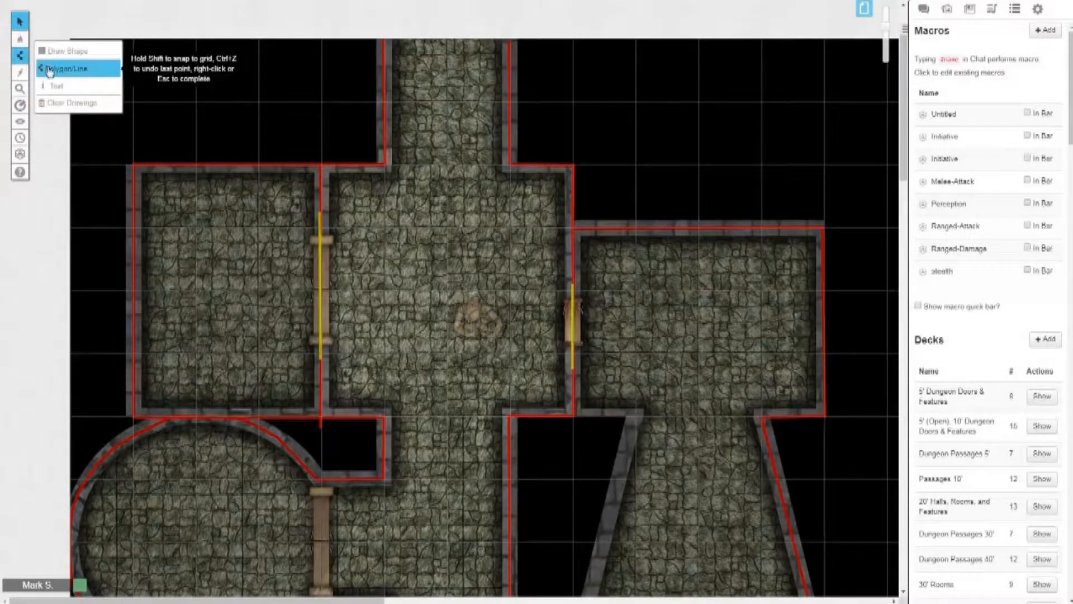
pyautogui.click(65, 68)
pyautogui.click(433, 228)
pyautogui.click(433, 392)
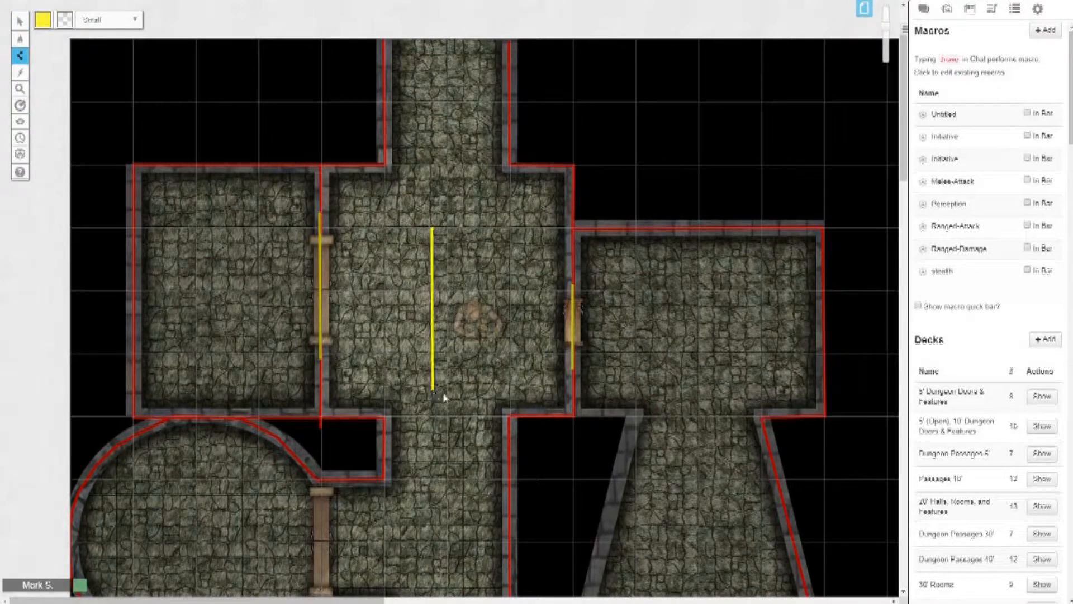
pyautogui.click(712, 156)
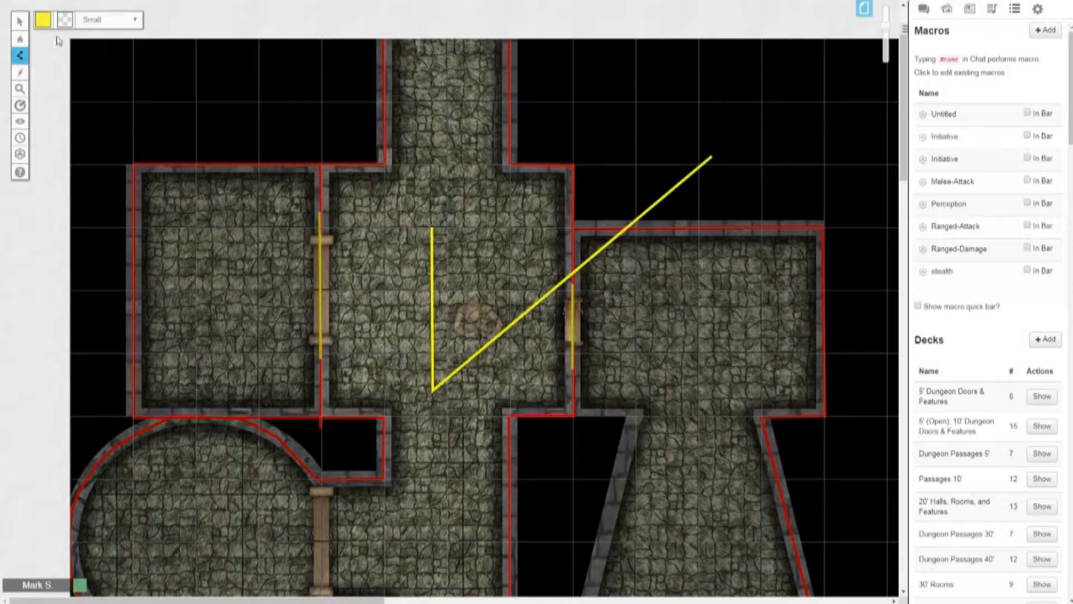
pyautogui.moveTo(22, 23)
pyautogui.click(64, 15)
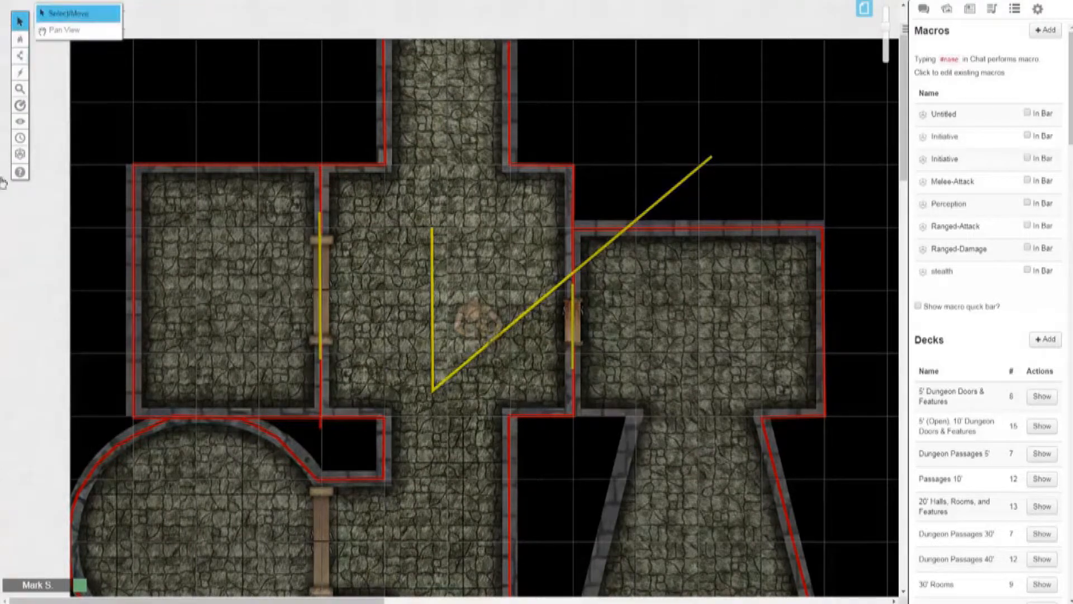
pyautogui.click(23, 55)
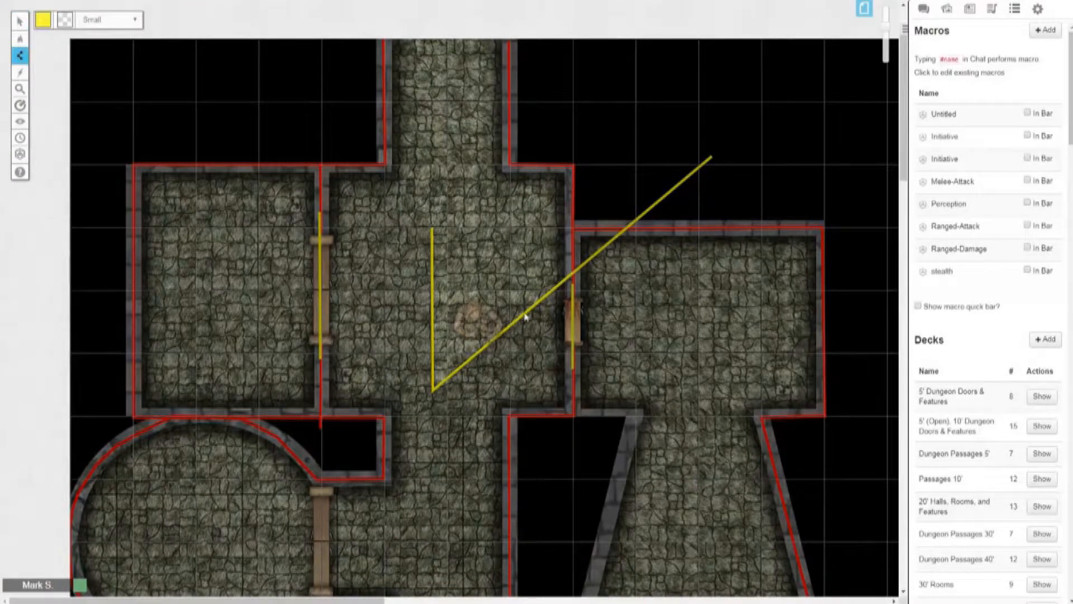
pyautogui.moveTo(20, 21)
pyautogui.click(62, 13)
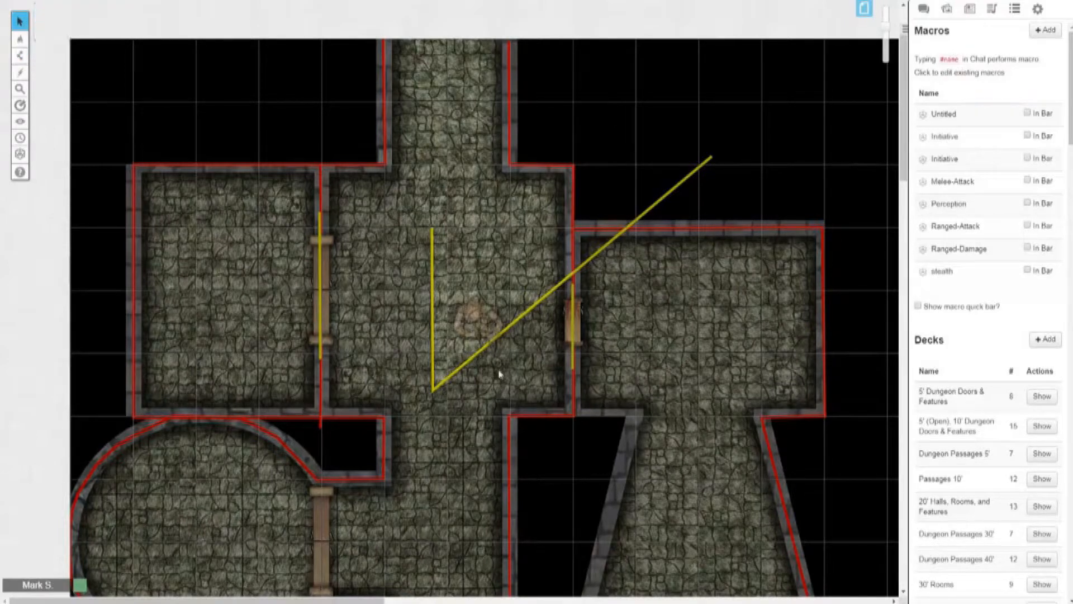
# Step: Delete the V-shaped yellow demonstration line in the central room and switch to the Objects & Tokens layer
pyautogui.click(487, 346)
pyautogui.press('Delete')
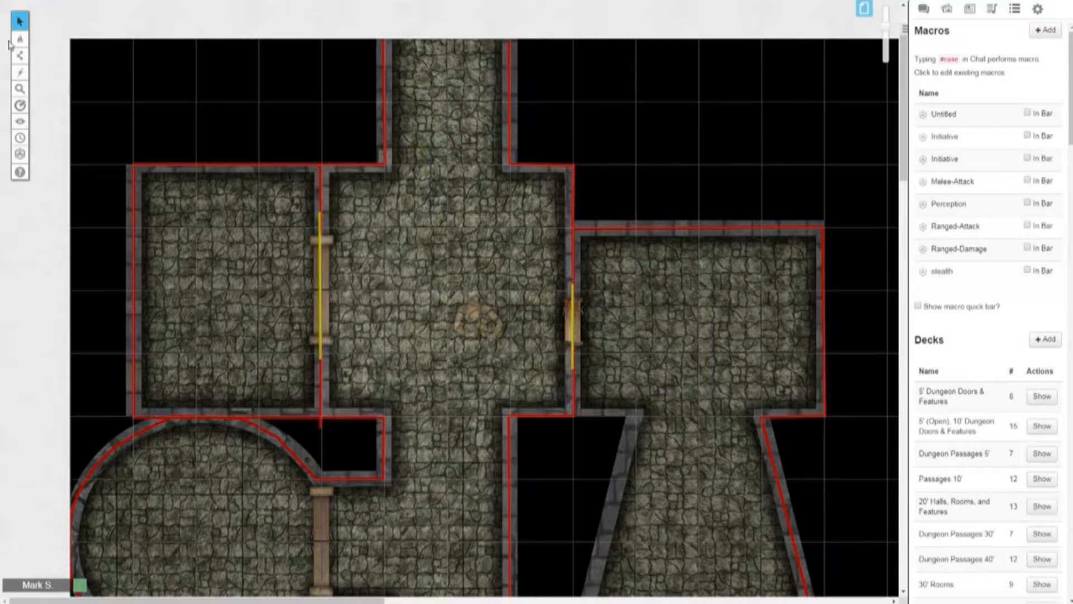
pyautogui.moveTo(20, 39)
pyautogui.click(54, 52)
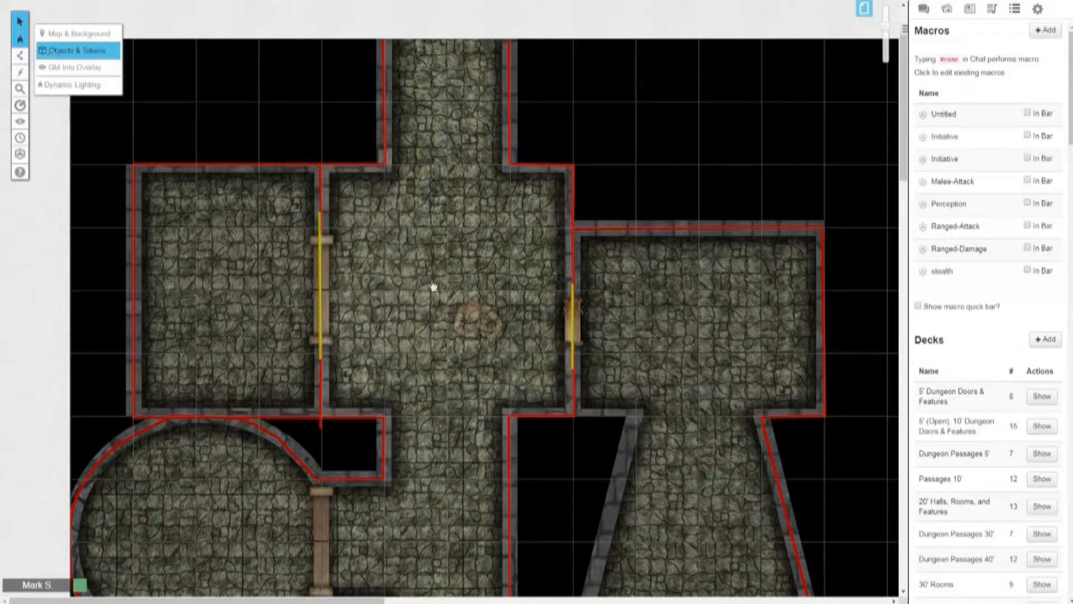
# Step: Preview the token's line of sight while moving it two squares west, back again, and one square east beside the eastern door
pyautogui.click(481, 314)
pyautogui.hotkey('ctrl', 'l')
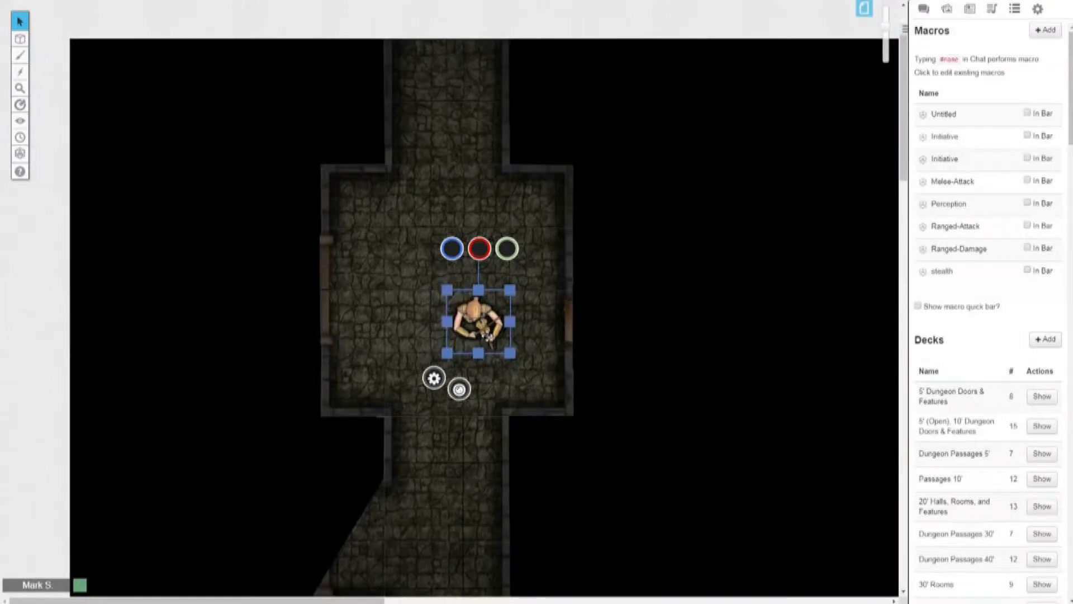
pyautogui.press('Left')
pyautogui.press('Left')
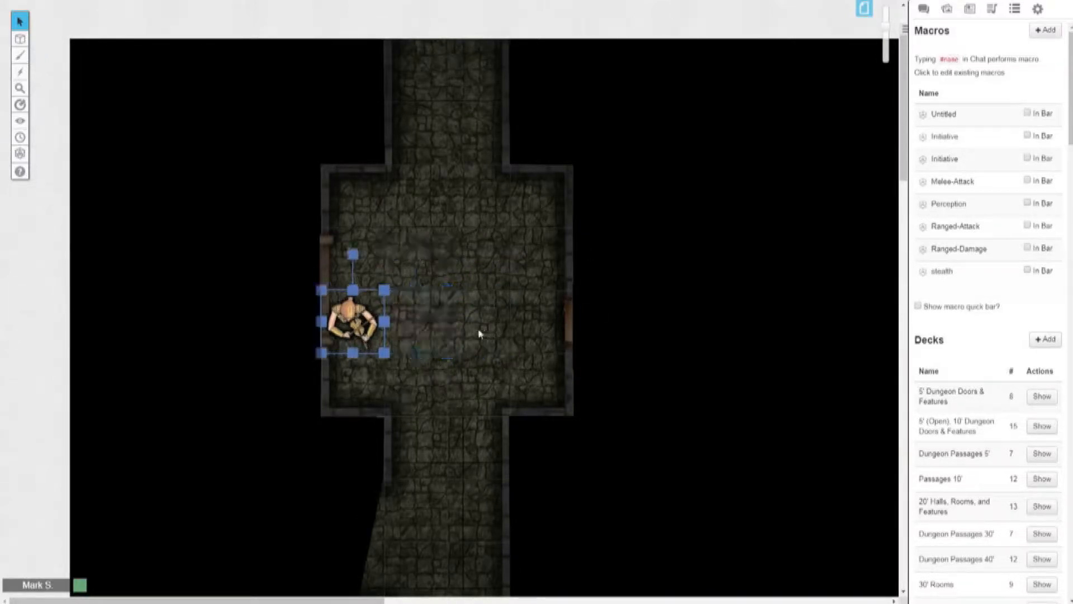
pyautogui.press('Right')
pyautogui.press('Right')
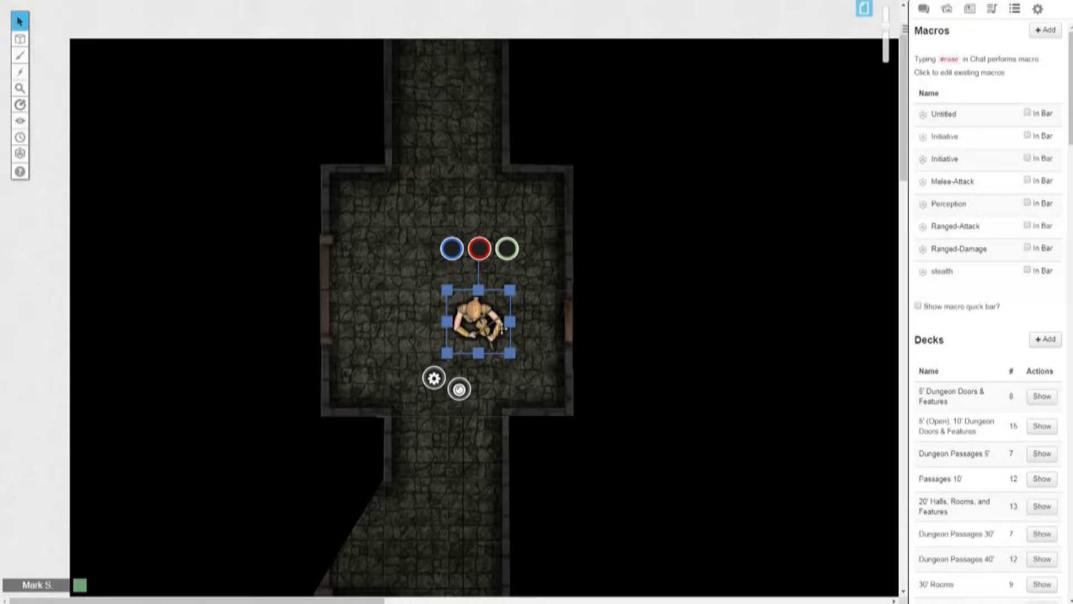
pyautogui.moveTo(474, 333); pyautogui.dragTo(538, 332)
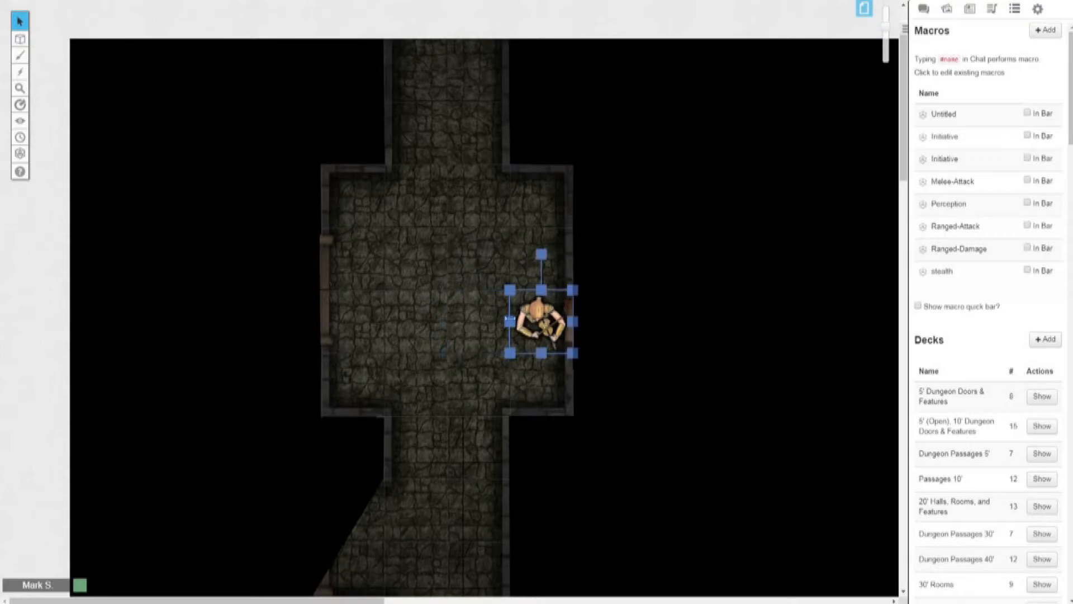
# Step: On the Dynamic Lighting layer, move the eastern door's yellow line into the black area above the eastern room, and preview the token's sight through the doorway
pyautogui.click(78, 86)
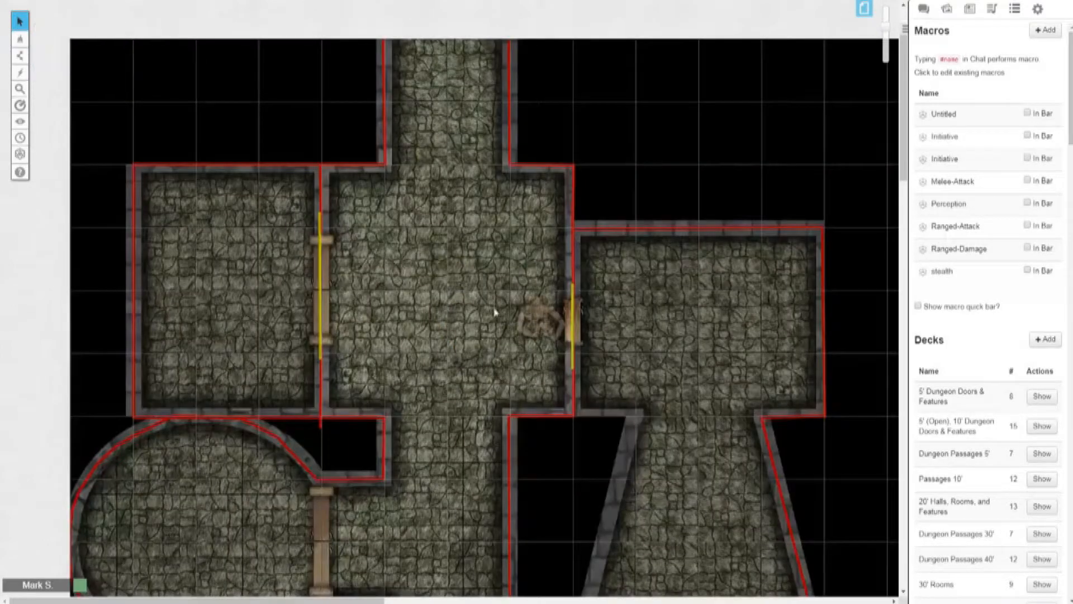
pyautogui.moveTo(573, 321); pyautogui.dragTo(622, 124)
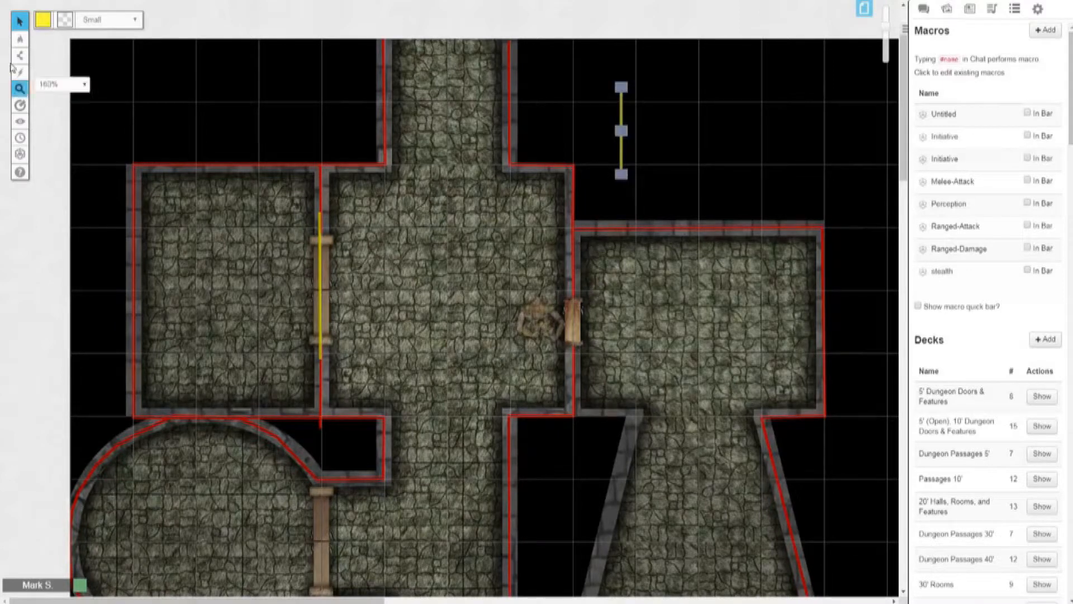
pyautogui.click(532, 312)
pyautogui.hotkey('ctrl', 'l')
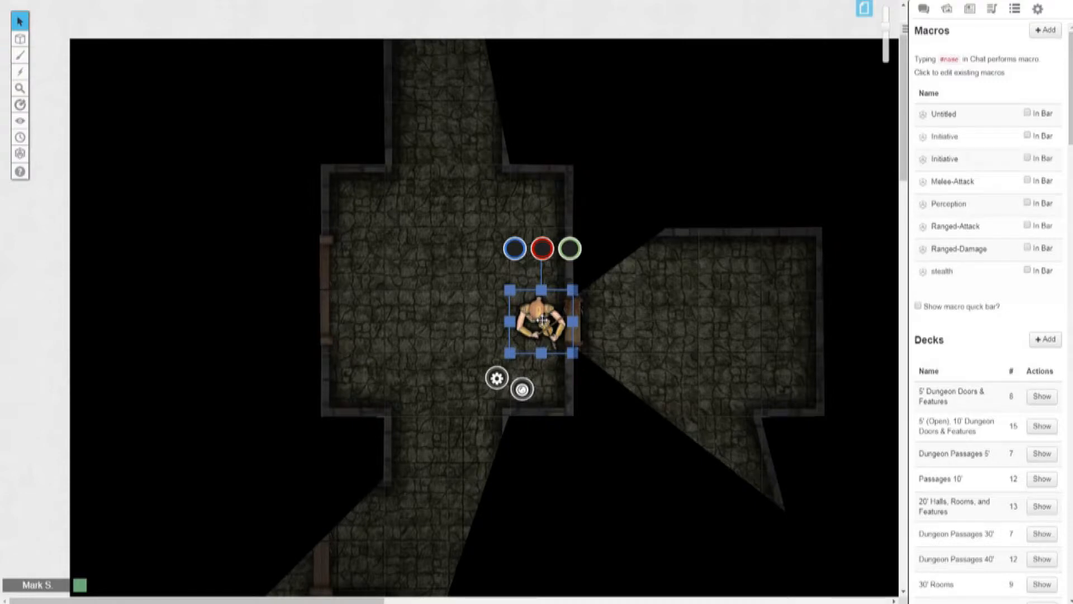
# Step: Replace the Aenwyn journal character's default token with the token selected on the map, and save the character
pyautogui.click(970, 9)
pyautogui.click(945, 76)
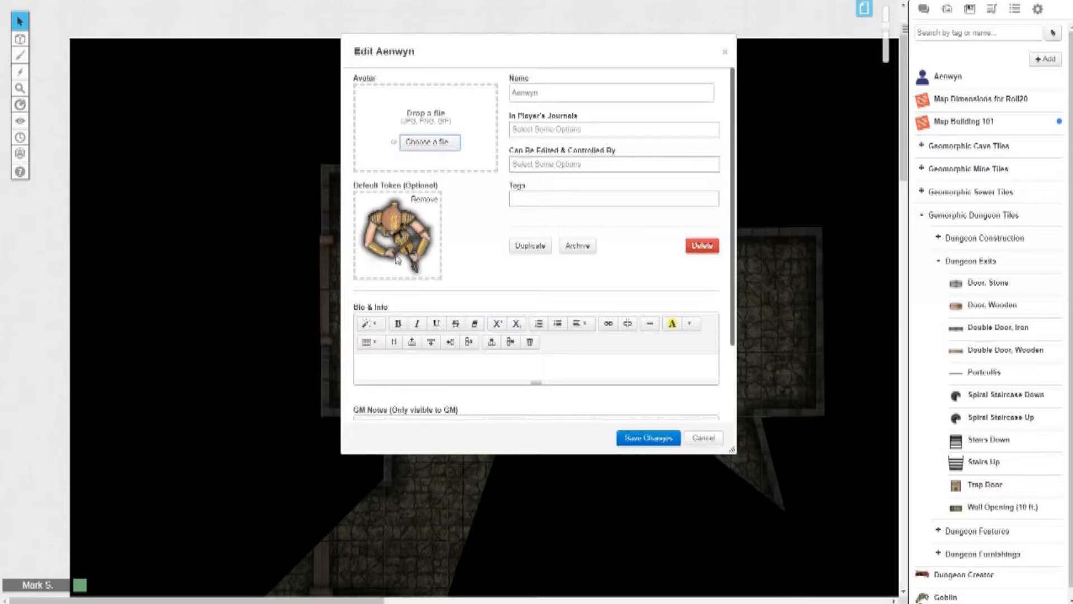
pyautogui.moveTo(428, 208)
pyautogui.click(427, 206)
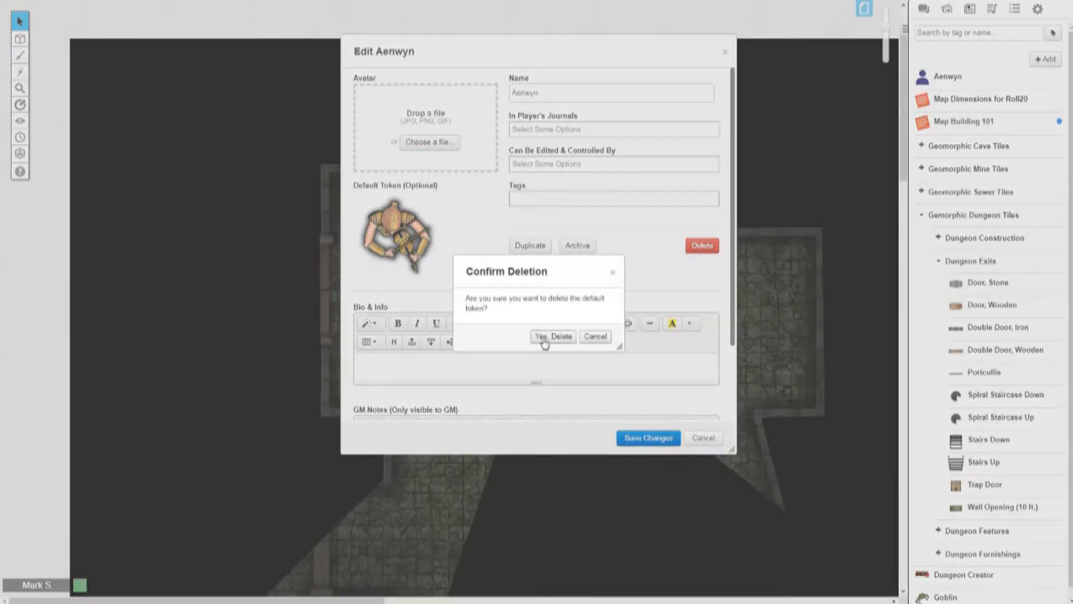
pyautogui.click(546, 339)
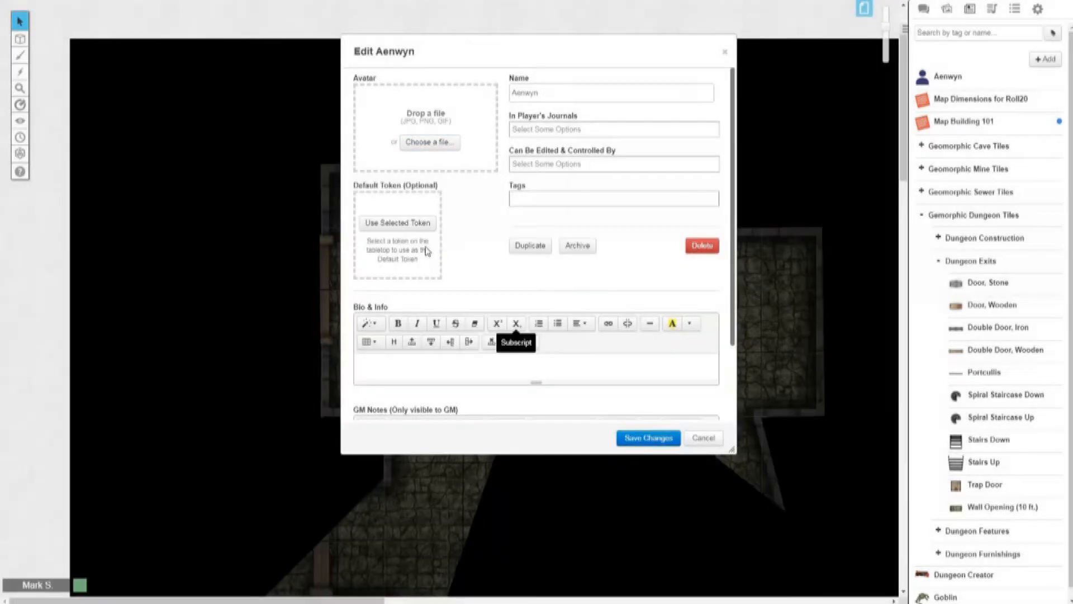
pyautogui.click(406, 227)
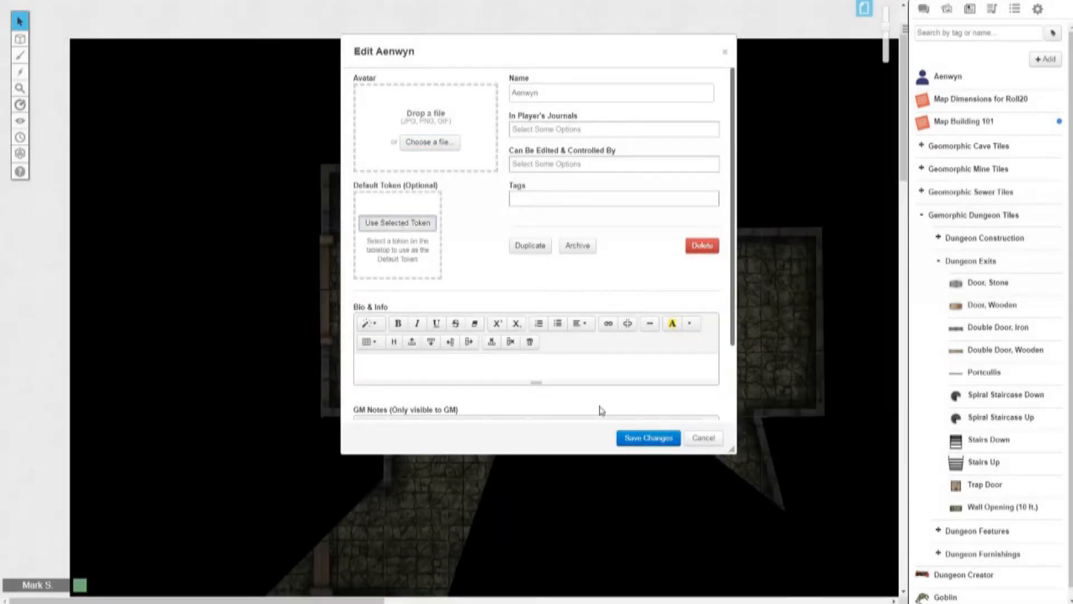
pyautogui.click(640, 440)
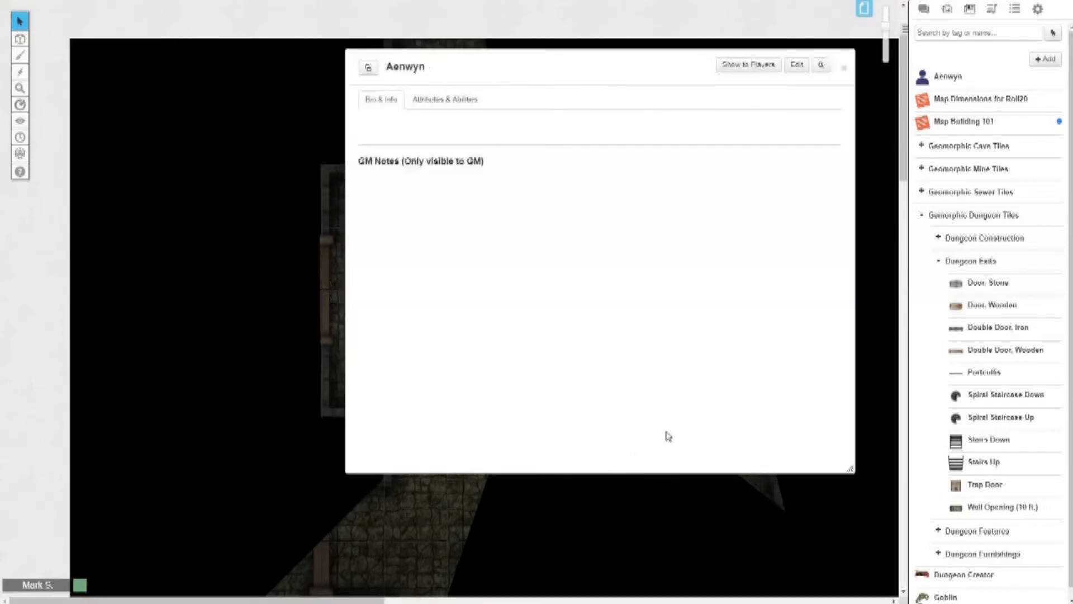
pyautogui.click(842, 70)
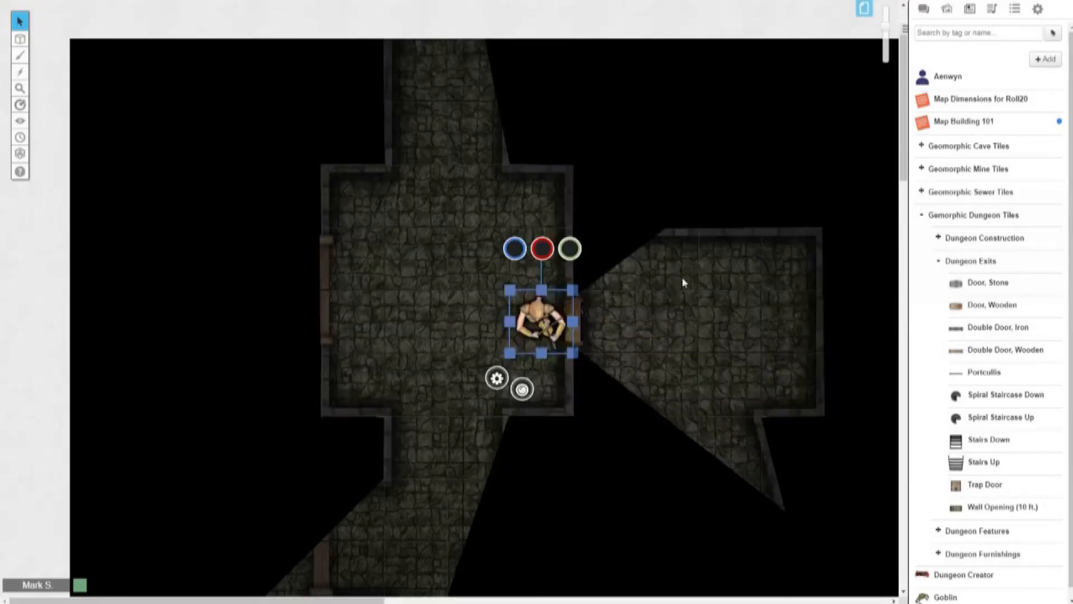
# Step: Place a new Aenwyn token from the journal in the central room's upper-left area, delete the old token beside the eastern door, and shift the new one slightly southeast
pyautogui.moveTo(962, 81); pyautogui.dragTo(400, 255)
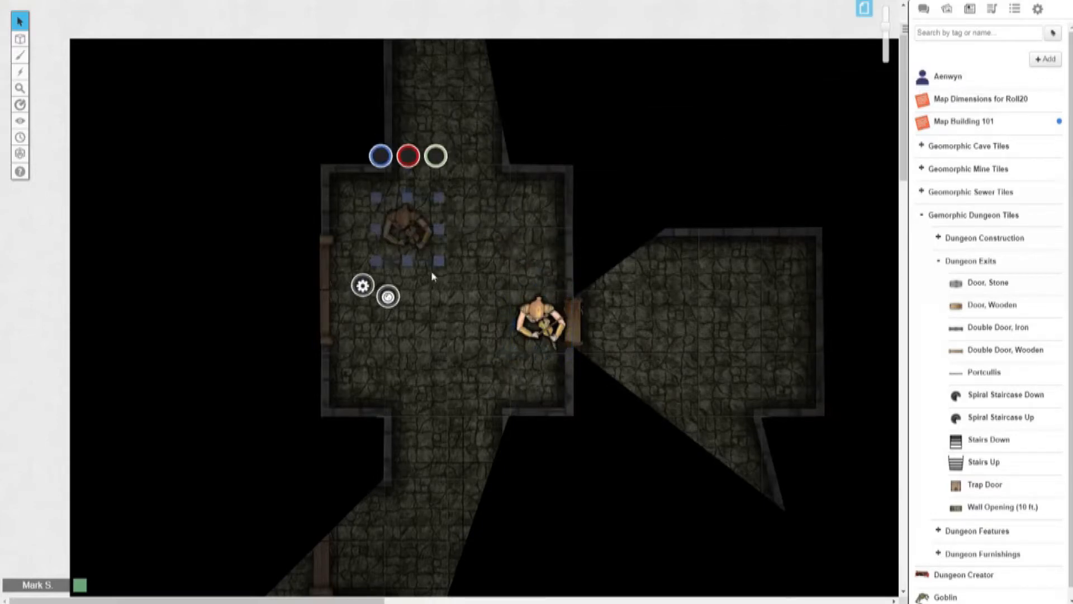
pyautogui.click(535, 315)
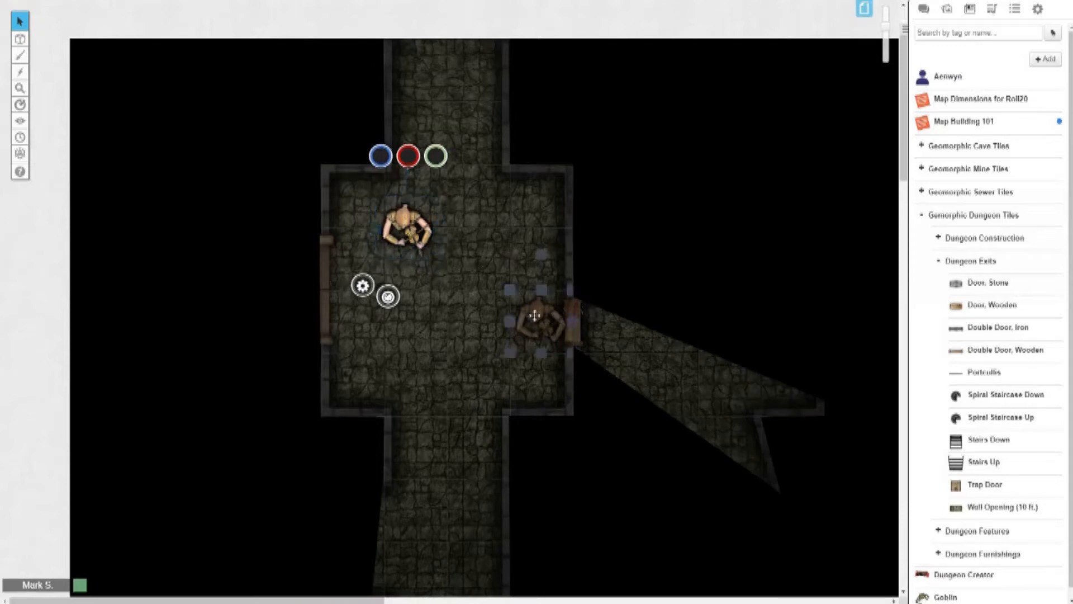
pyautogui.press('Delete')
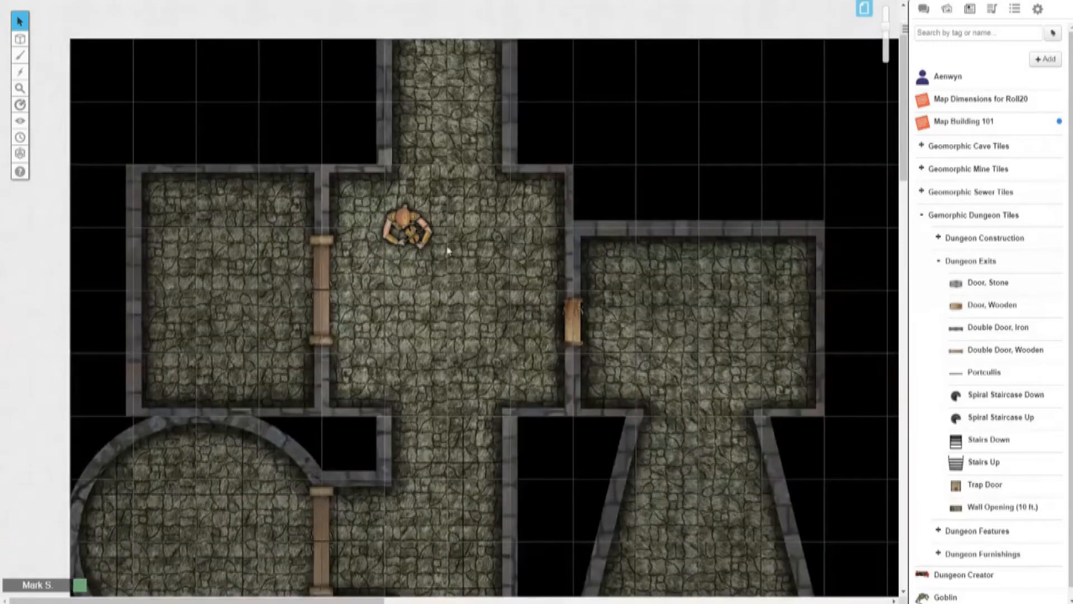
pyautogui.moveTo(419, 235); pyautogui.dragTo(436, 260)
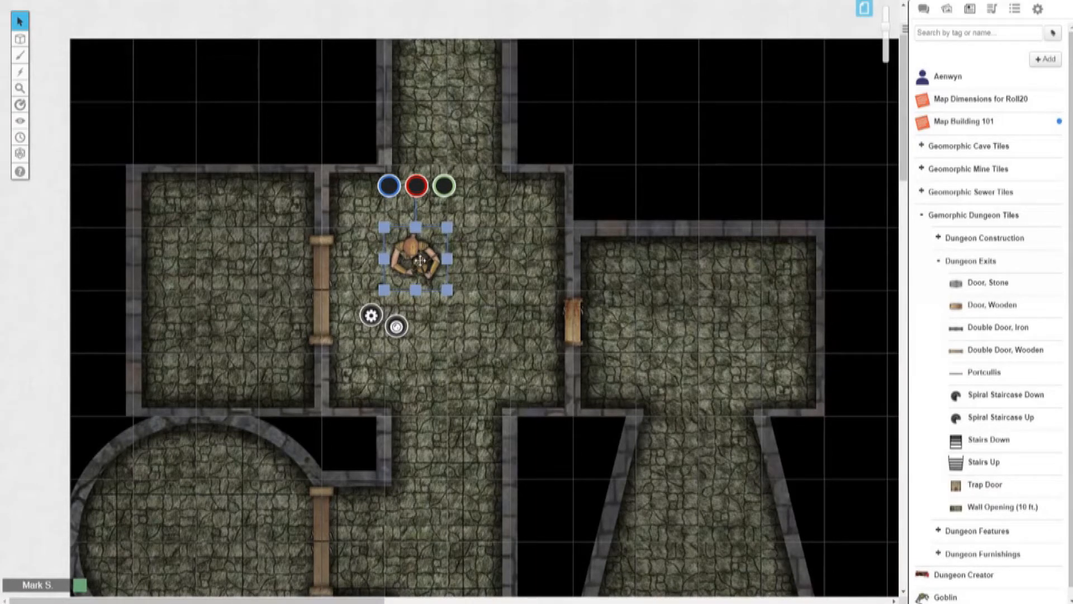
# Step: In the token's advanced settings, set the light radius to 40 ft, enable All Players See Light, and save
pyautogui.doubleClick(420, 260)
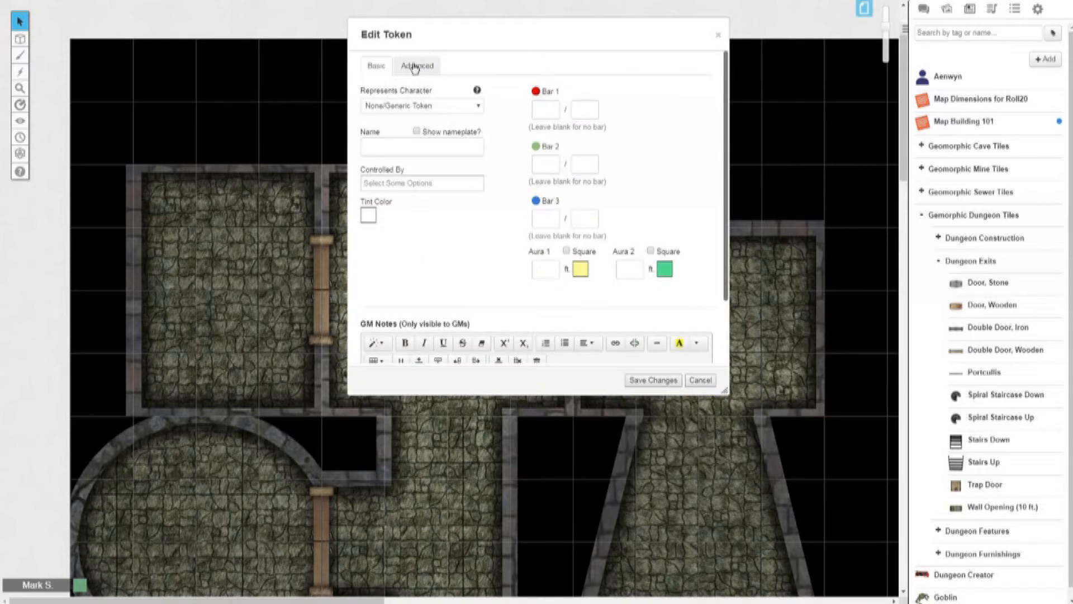
pyautogui.moveTo(459, 40); pyautogui.dragTo(574, 42)
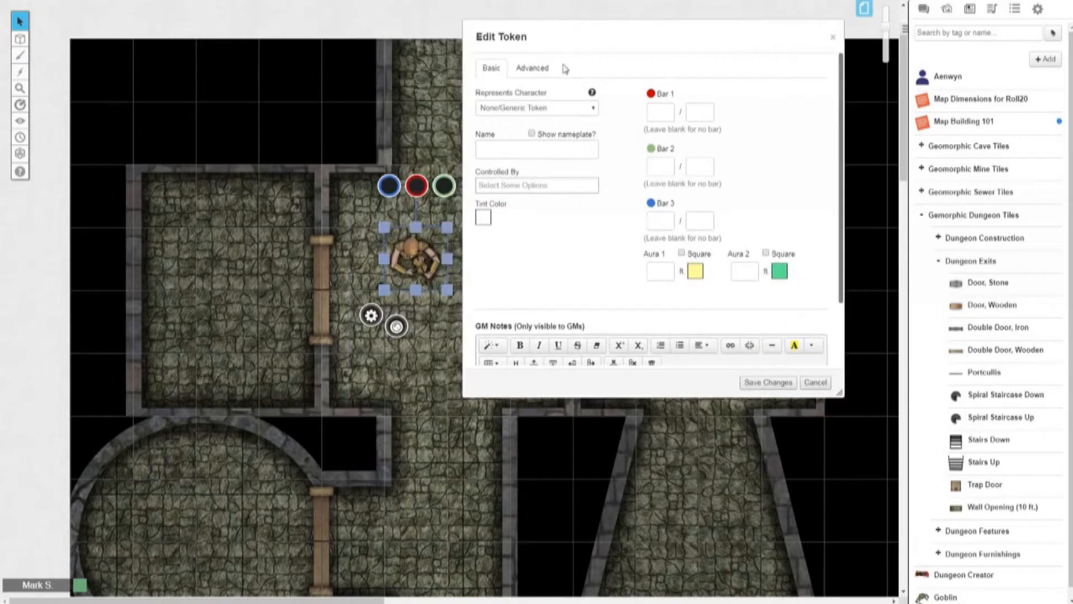
pyautogui.click(531, 68)
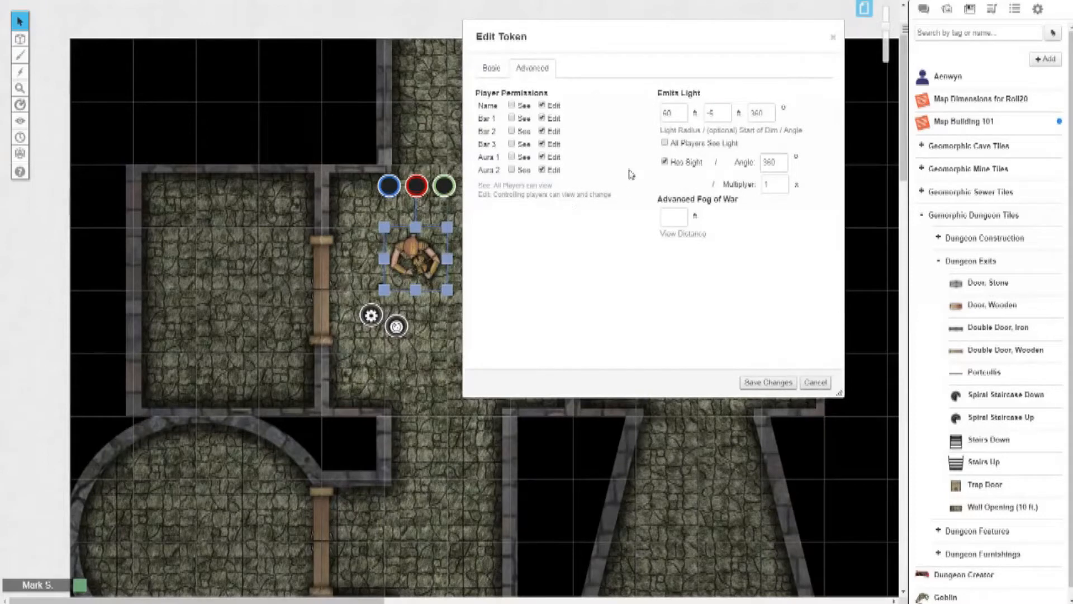
pyautogui.moveTo(681, 113); pyautogui.dragTo(642, 120)
pyautogui.write('40')
pyautogui.press('Tab')
pyautogui.click(665, 144)
pyautogui.click(766, 382)
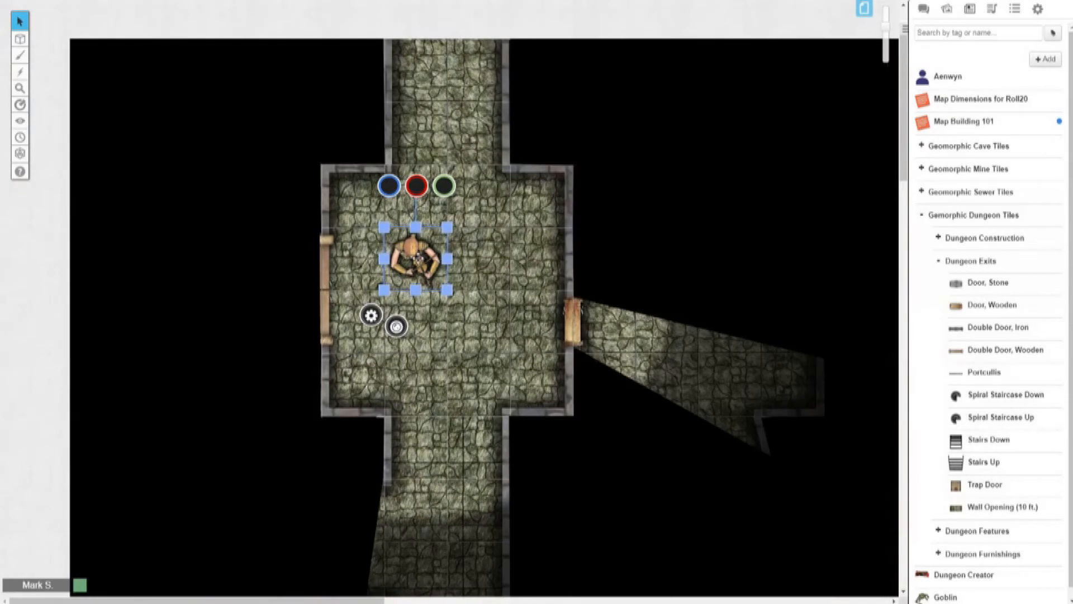
# Step: Preview the token's light and sight while moving it one square southeast and one square southwest in the central room
pyautogui.press('Right')
pyautogui.press('Down')
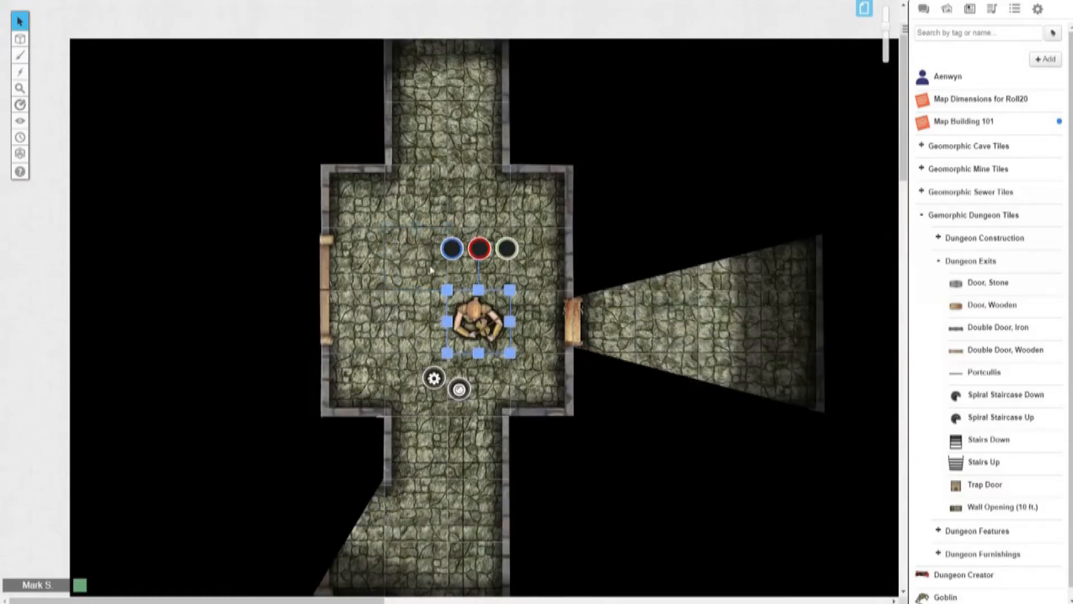
pyautogui.press('Left')
pyautogui.press('Down')
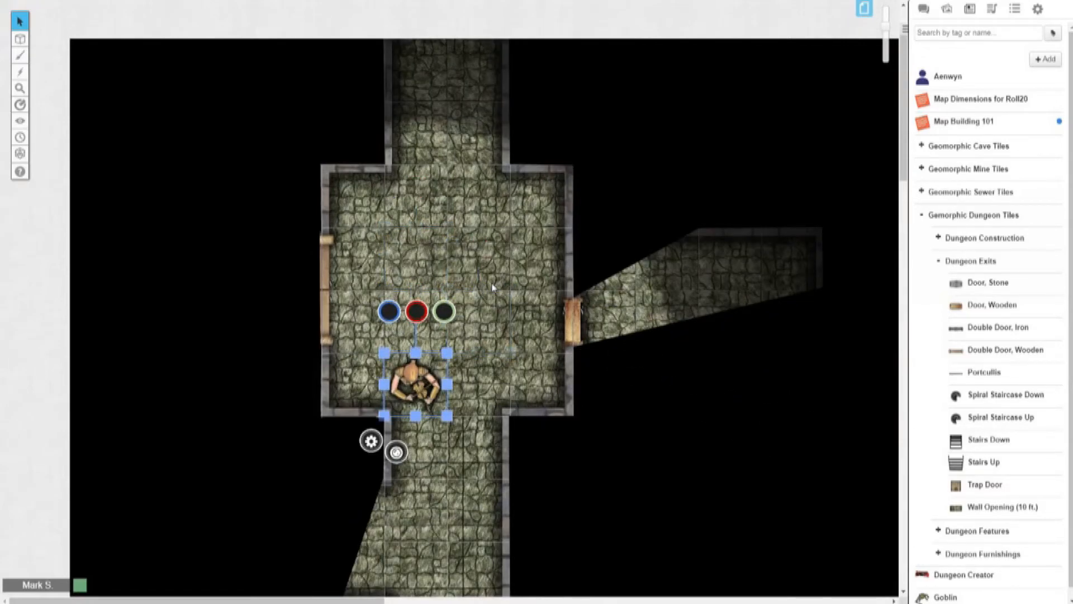